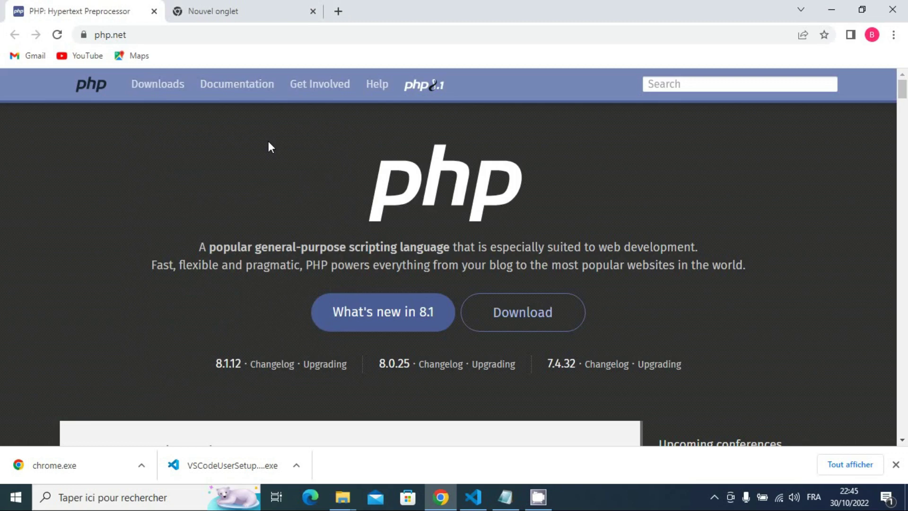
# Search the web for "download visual studio code" in the empty second tab.
pyautogui.click(258, 9)
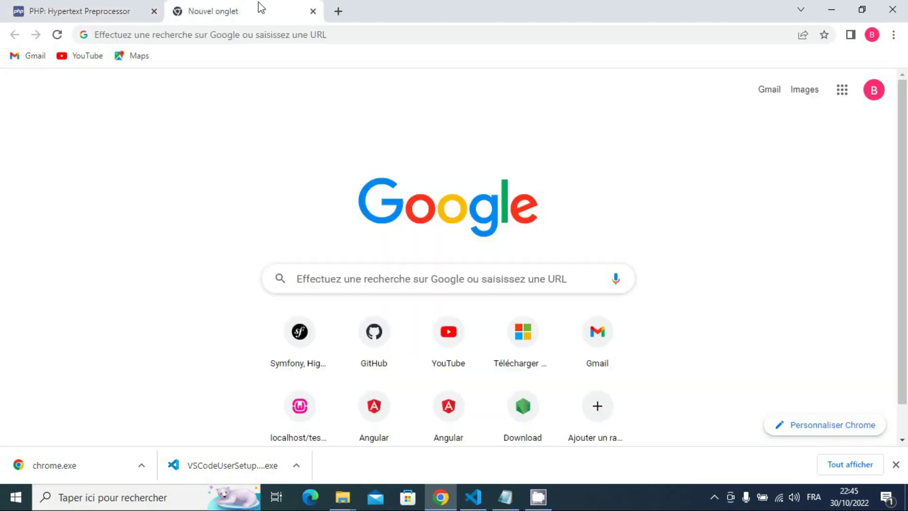
pyautogui.click(213, 36)
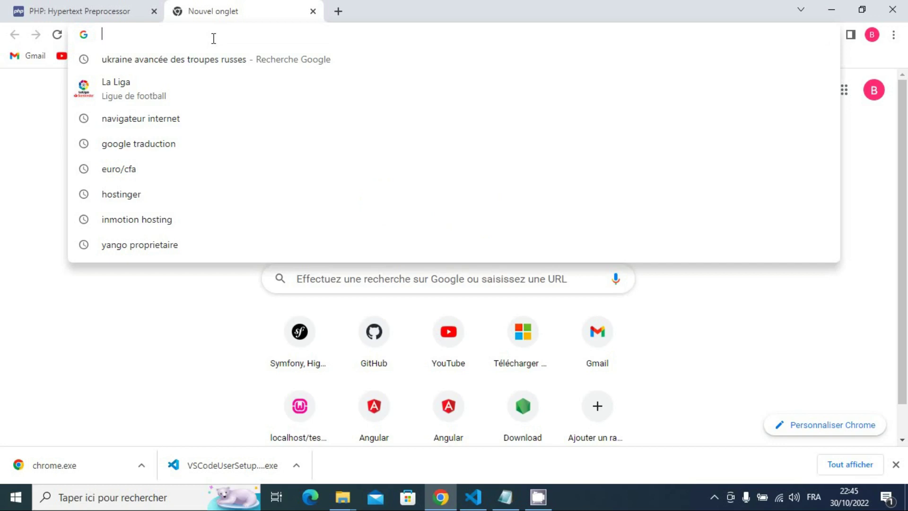
pyautogui.write('win')
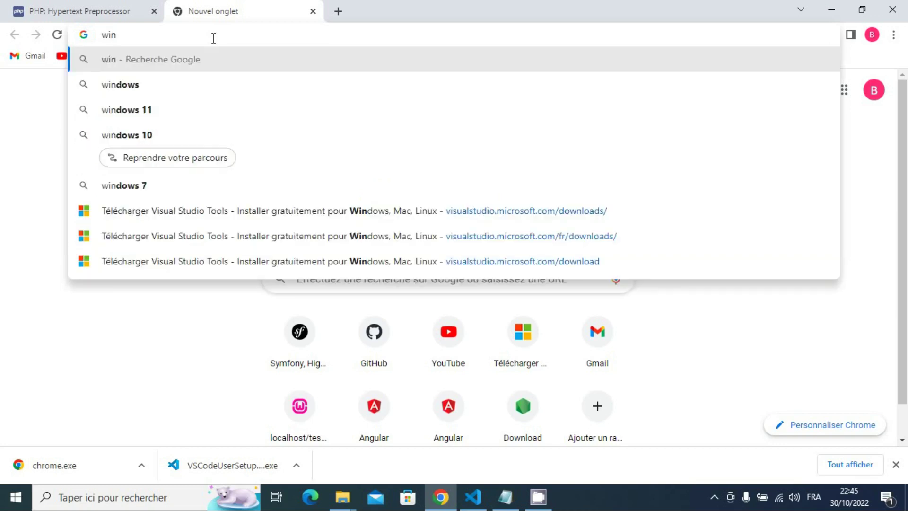
pyautogui.press('BackSpace')
pyautogui.press('BackSpace')
pyautogui.press('BackSpace')
pyautogui.write('download visual studio code')
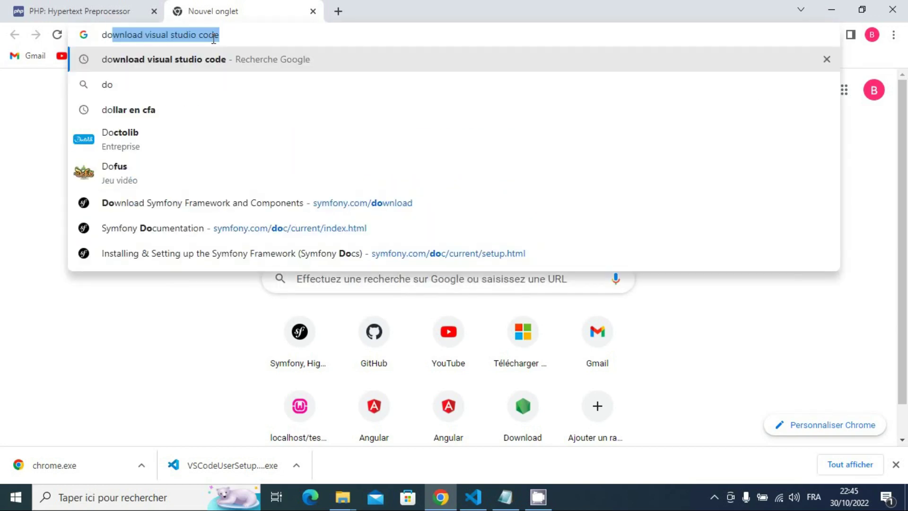
pyautogui.press('Return')
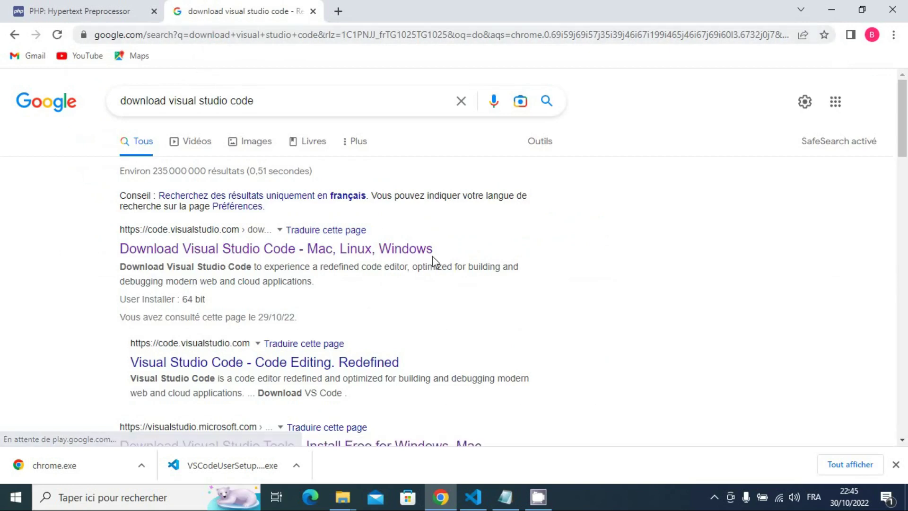
# Open the official Visual Studio Code download page from the search results and look over the Windows installer options.
pyautogui.click(283, 256)
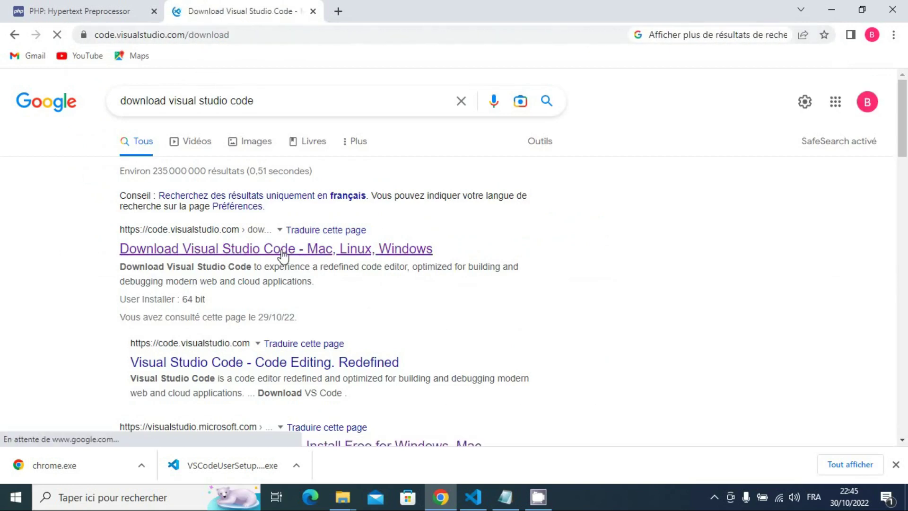
pyautogui.scroll(-4, 282, 249)
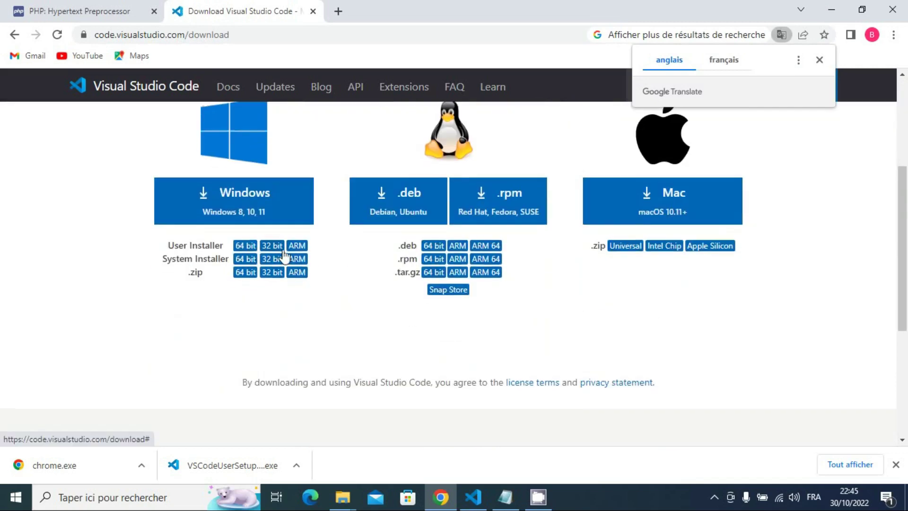
pyautogui.scroll(1, 279, 222)
pyautogui.scroll(1, 233, 226)
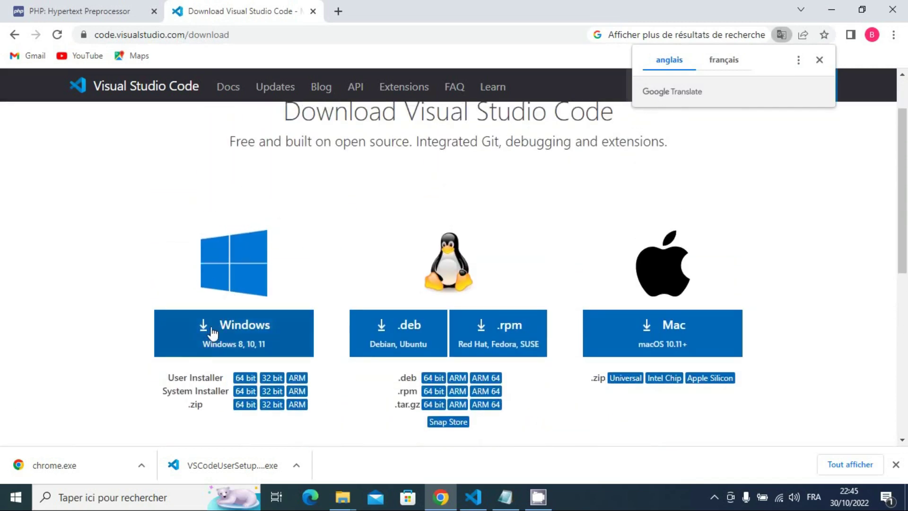
pyautogui.scroll(-1, 239, 340)
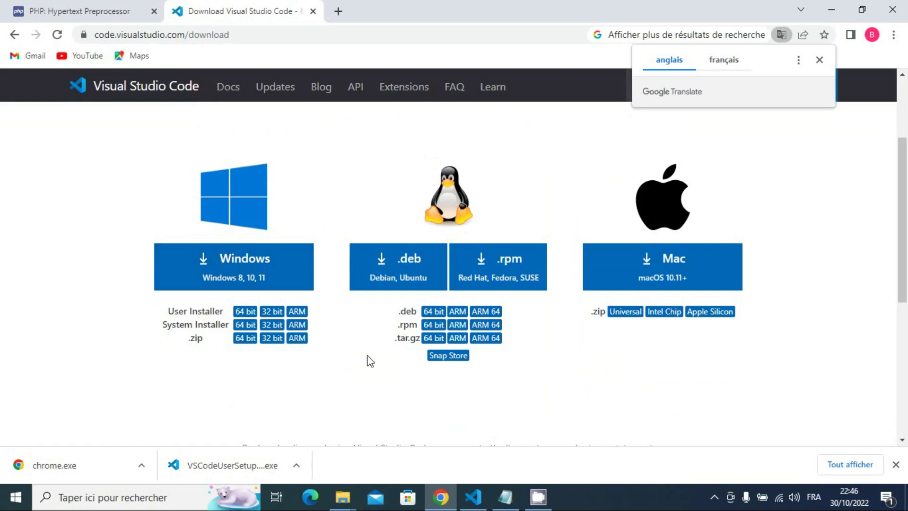
# Switch to File Explorer, open the Téléchargements folder and select VSCodeUserSetup-x64-1.72.2.exe.
pyautogui.click(345, 506)
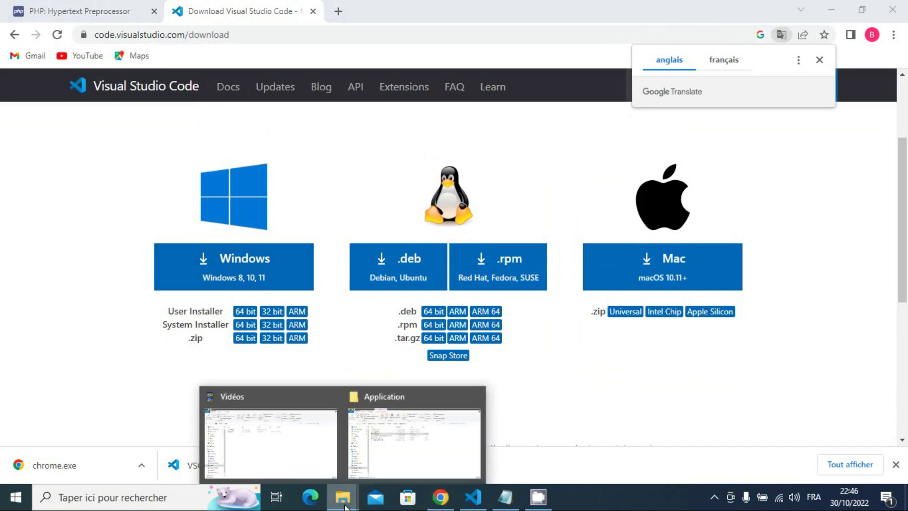
pyautogui.click(407, 462)
pyautogui.click(58, 409)
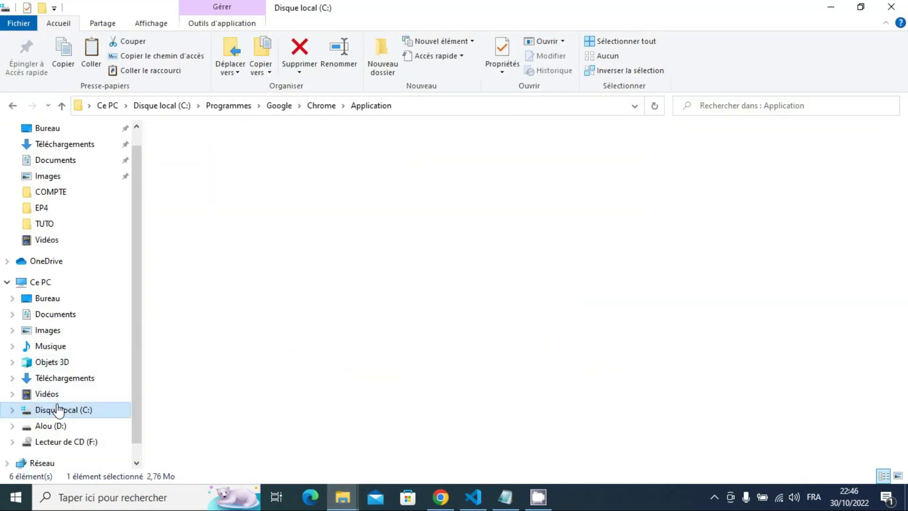
pyautogui.click(85, 378)
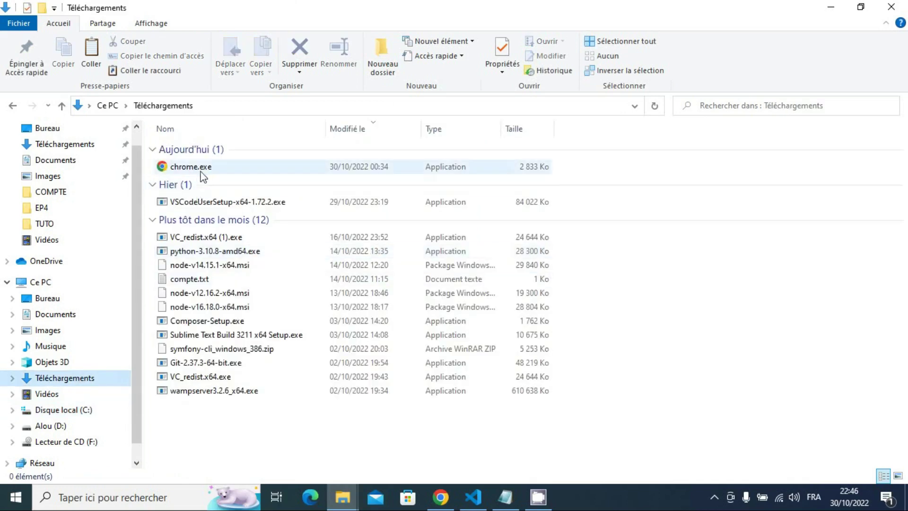
pyautogui.click(201, 172)
pyautogui.click(217, 203)
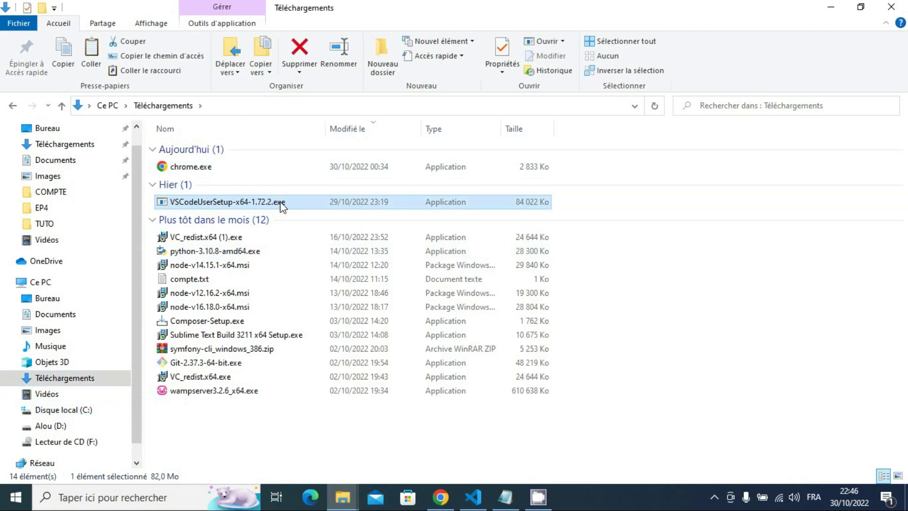
pyautogui.moveTo(282, 207)
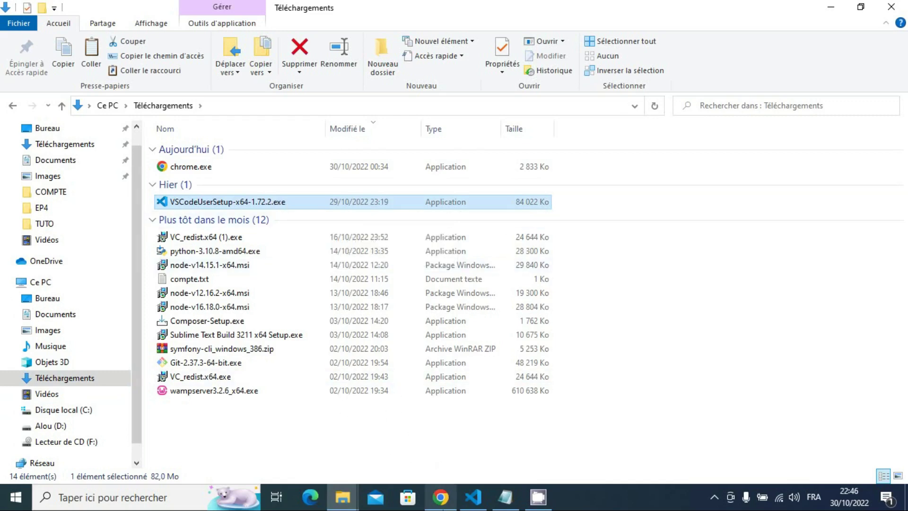
# Switch back to Chrome and search the web for "download wampserver" in a new tab.
pyautogui.click(440, 496)
pyautogui.click(339, 12)
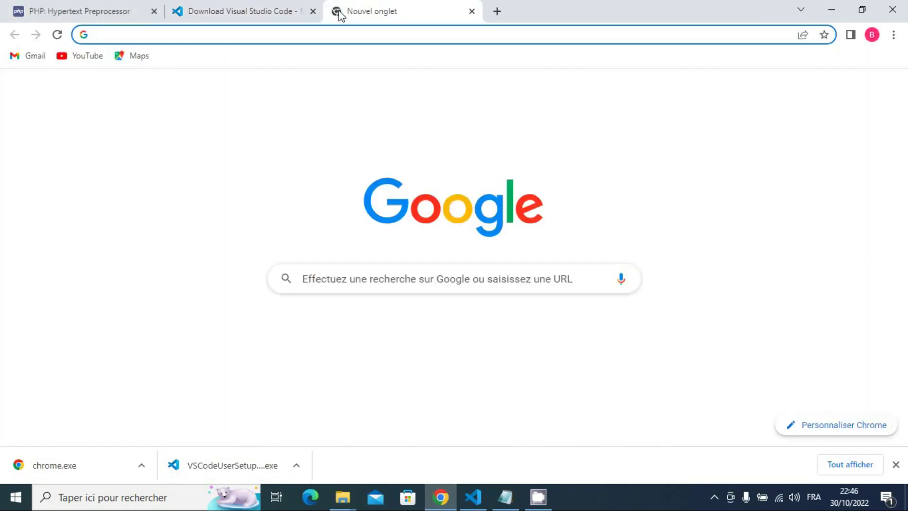
pyautogui.write('w')
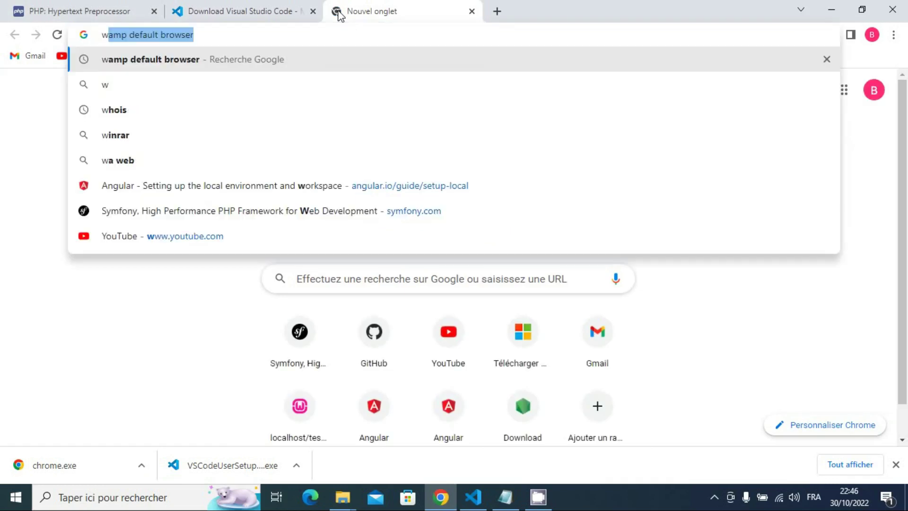
pyautogui.press('BackSpace')
pyautogui.press('BackSpace')
pyautogui.write('don')
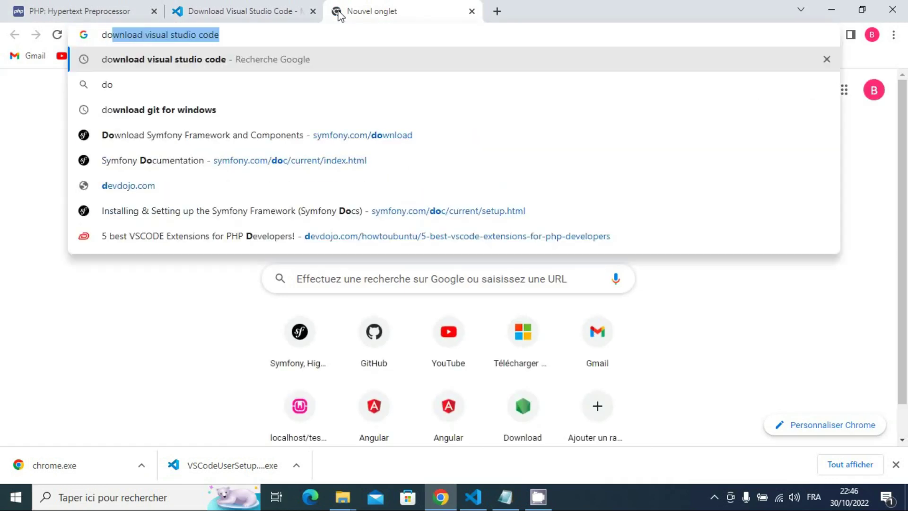
pyautogui.press('BackSpace')
pyautogui.write('w')
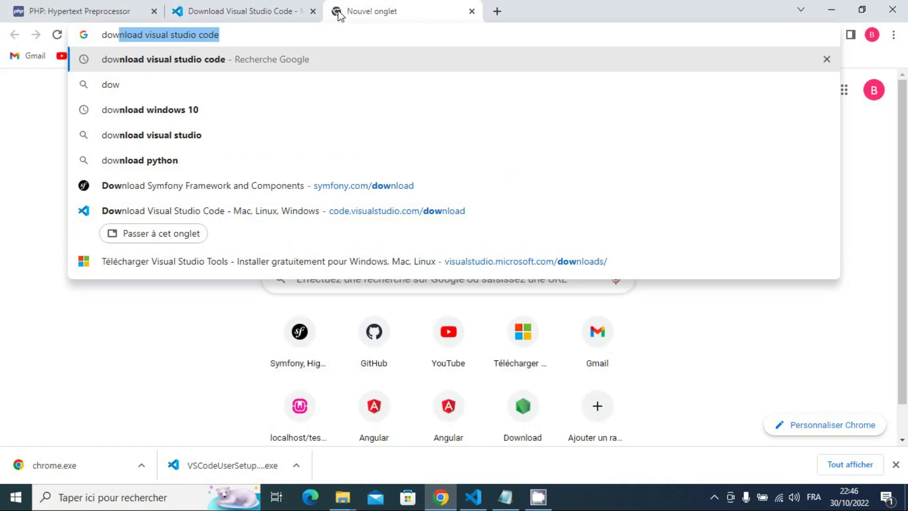
pyautogui.write('nload ')
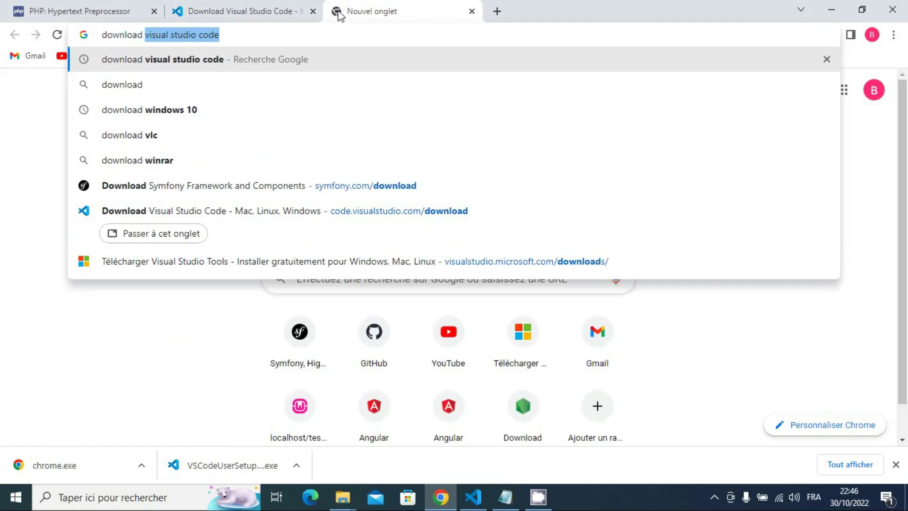
pyautogui.write('wamp s')
pyautogui.press('BackSpace')
pyautogui.press('BackSpace')
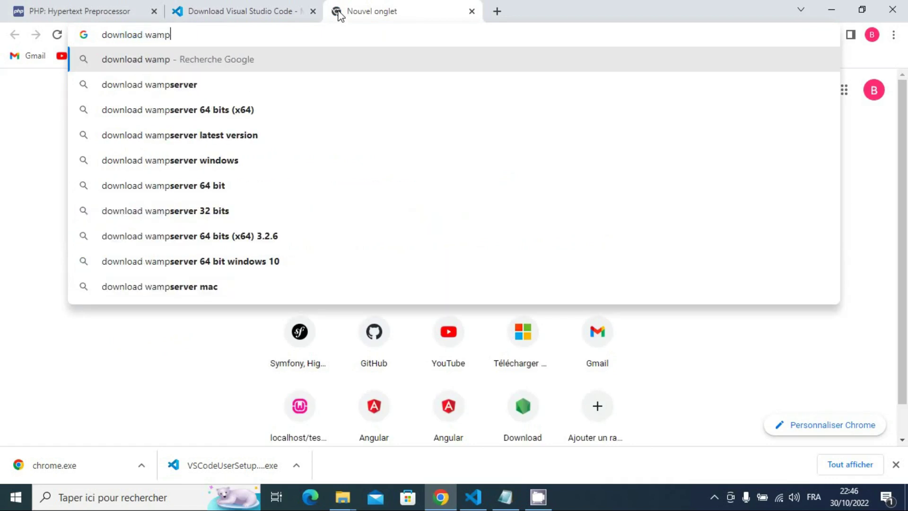
pyautogui.write('serve')
pyautogui.press('Return')
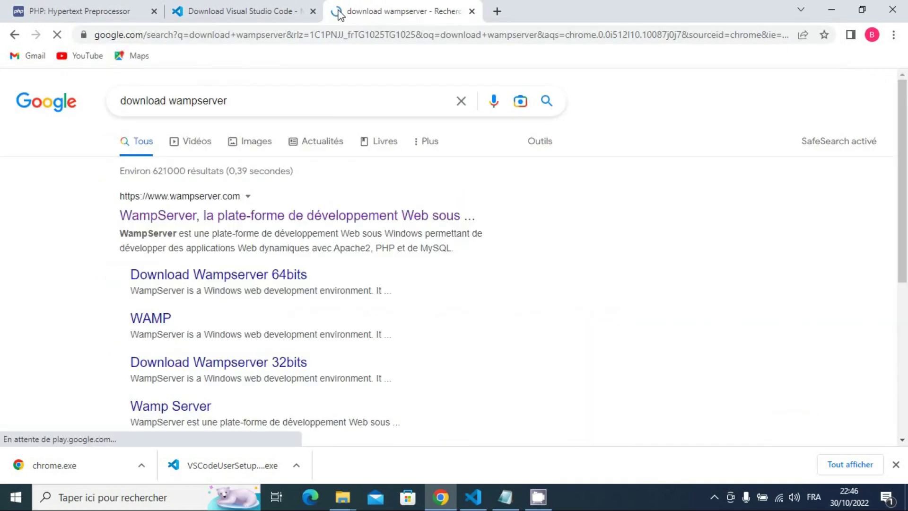
# Open the official WampServer site from the results and examine its introduction, installation, features and download sections.
pyautogui.click(278, 218)
pyautogui.scroll(-10, 279, 223)
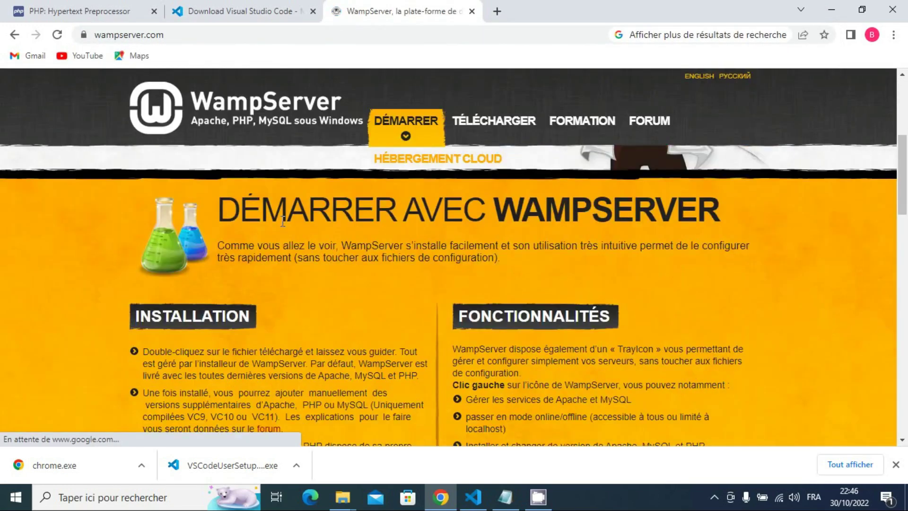
pyautogui.scroll(4, 284, 225)
pyautogui.scroll(6, 284, 226)
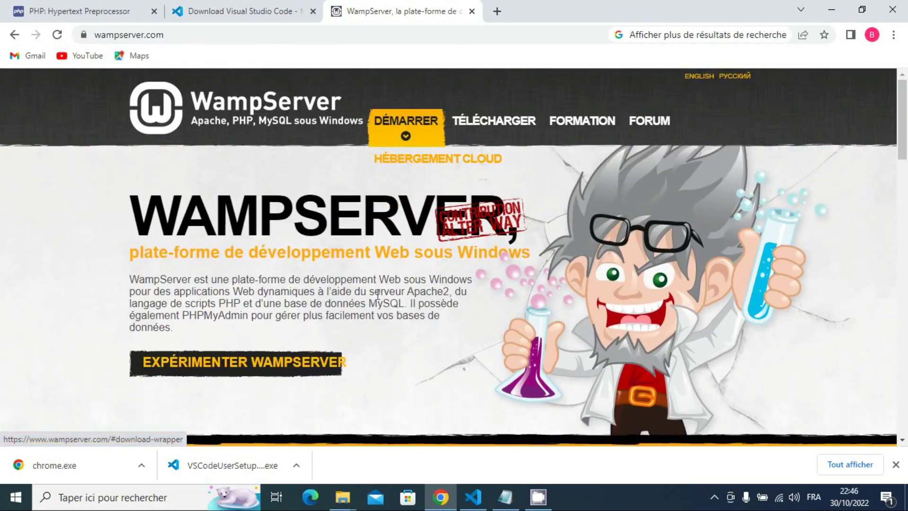
pyautogui.scroll(-4, 378, 294)
pyautogui.scroll(-10, 378, 294)
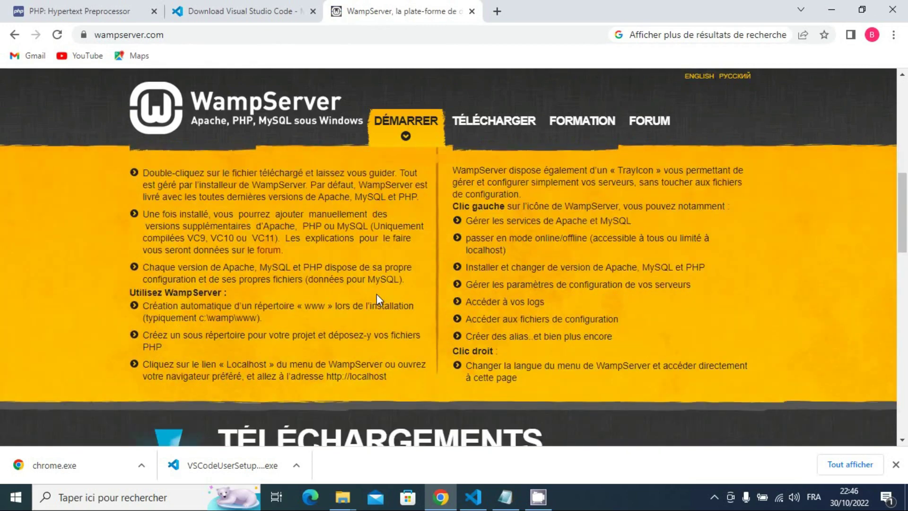
pyautogui.scroll(-5, 376, 293)
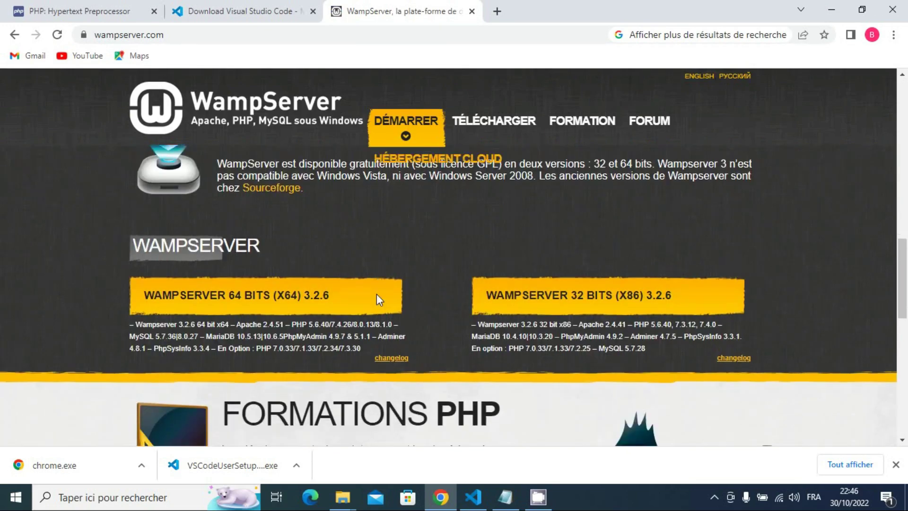
pyautogui.scroll(20, 378, 299)
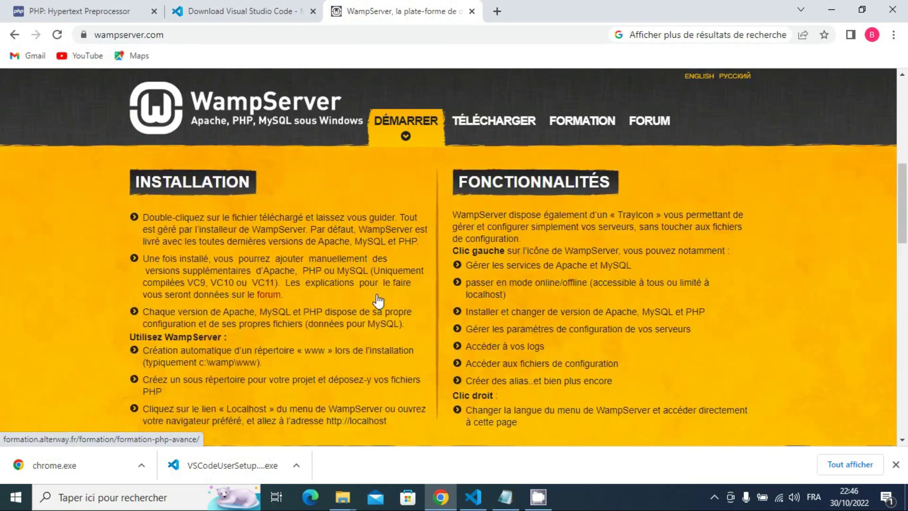
pyautogui.scroll(-5, 378, 294)
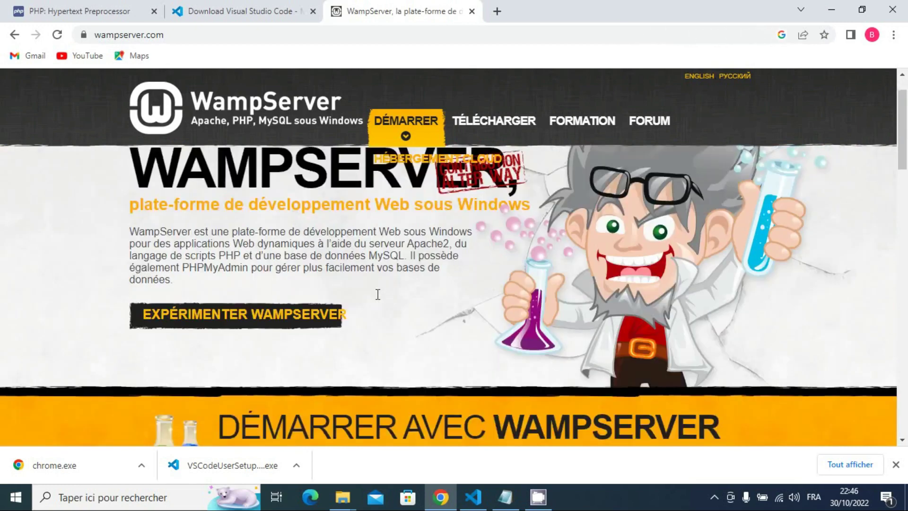
pyautogui.scroll(-10, 378, 294)
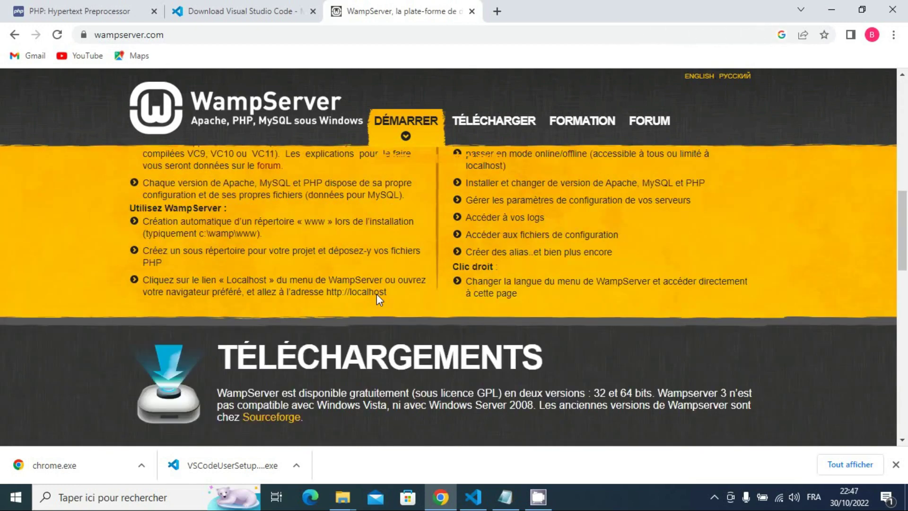
pyautogui.scroll(-6, 376, 294)
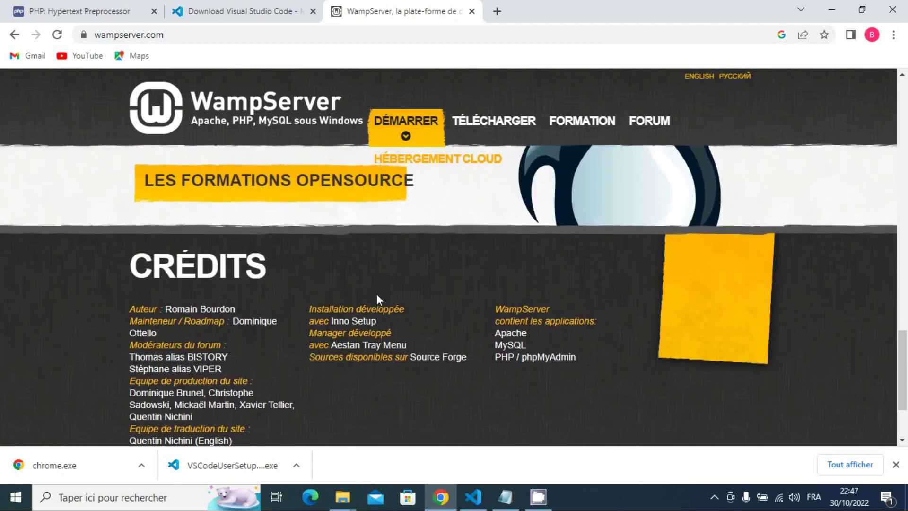
pyautogui.scroll(12, 377, 300)
# Start the direct download of WampServer 64 bits (x64) 3.2.6 from the site's download section, skipping the registration form.
pyautogui.click(485, 124)
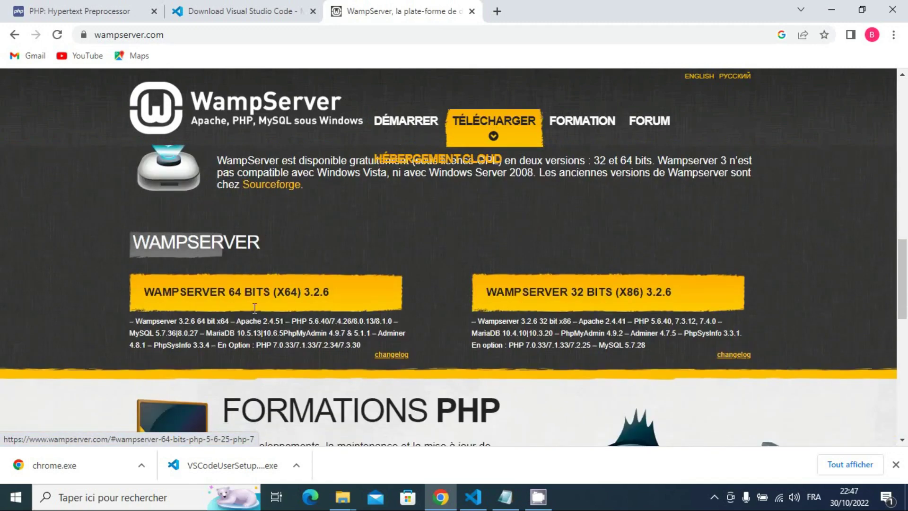
pyautogui.scroll(-1, 246, 331)
pyautogui.click(236, 295)
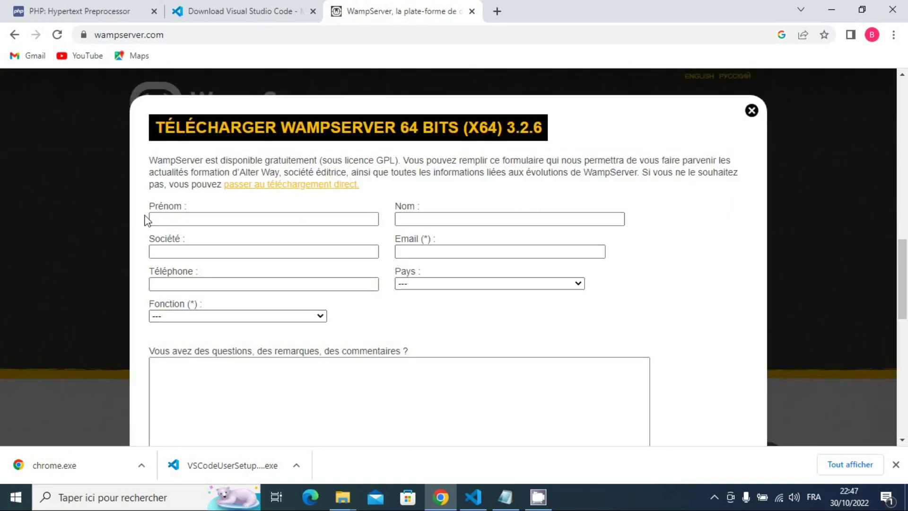
pyautogui.click(235, 361)
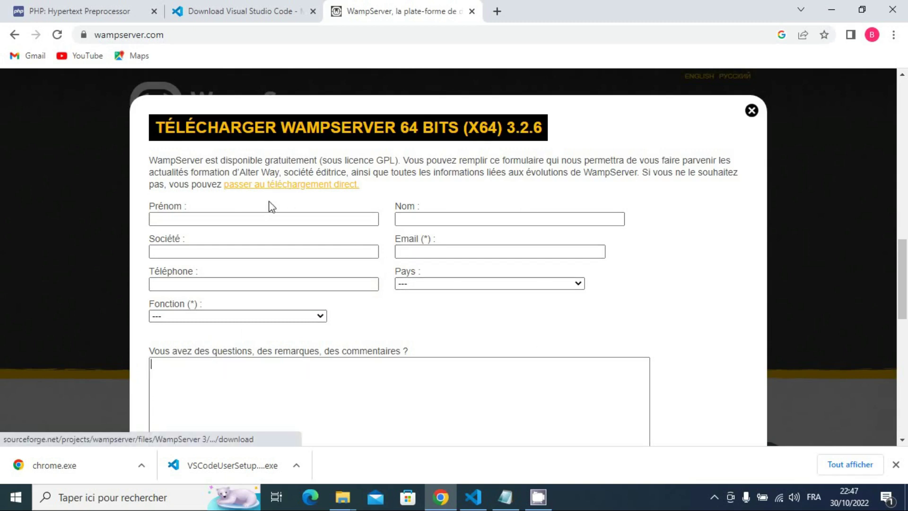
pyautogui.click(296, 187)
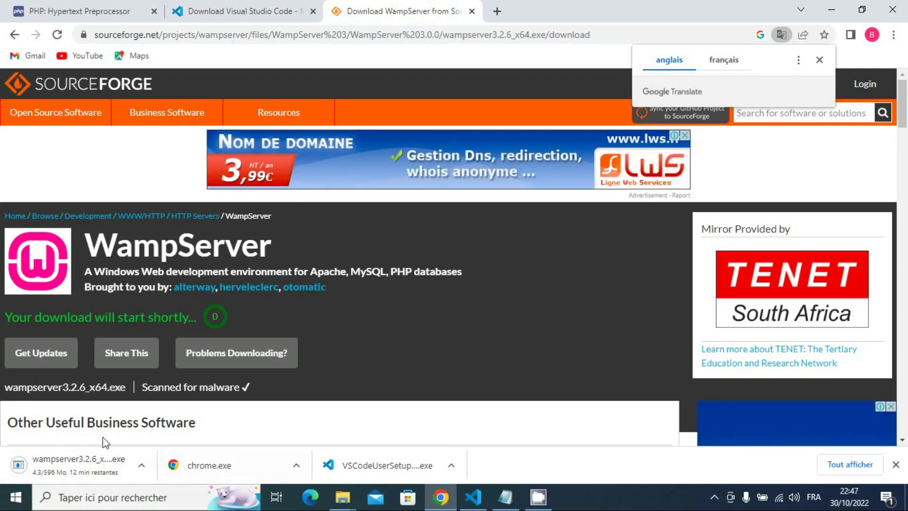
# Cancel the running download of the WampServer 3.2.6 x64 installer.
pyautogui.click(142, 465)
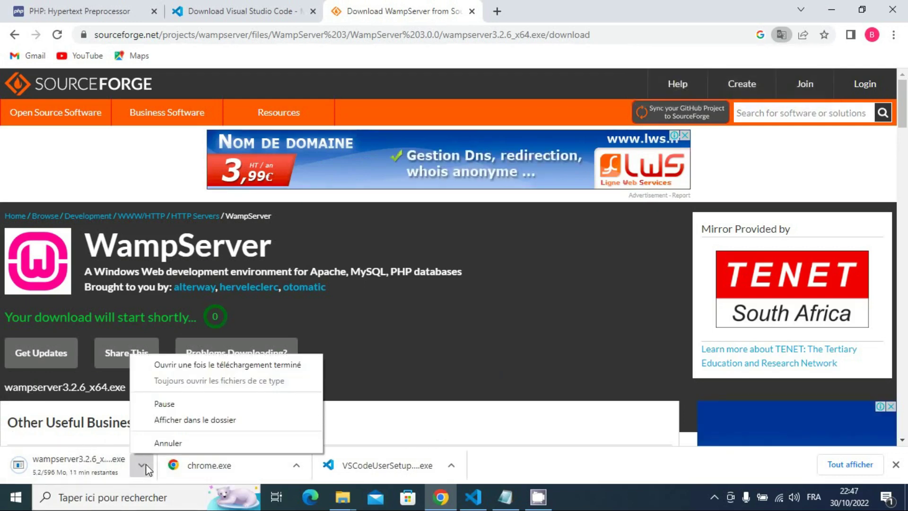
pyautogui.click(186, 447)
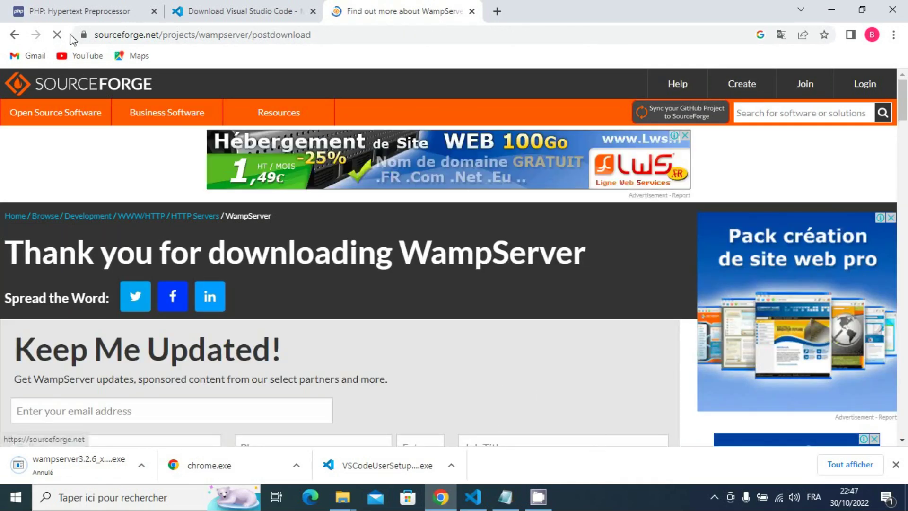
# Revisit the Visual Studio Code and WampServer download pages, then return to the PHP home page.
pyautogui.click(196, 8)
pyautogui.click(447, 9)
pyautogui.click(259, 9)
pyautogui.click(378, 10)
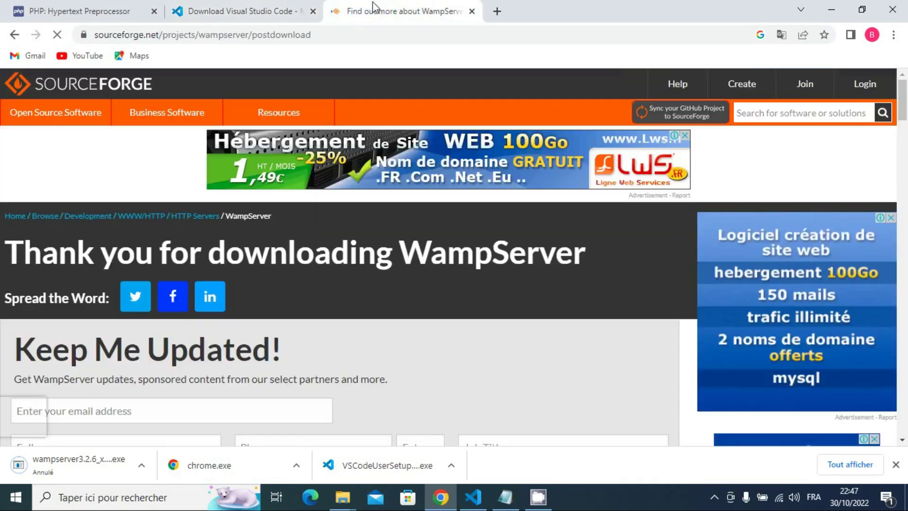
pyautogui.click(260, 9)
pyautogui.click(416, 9)
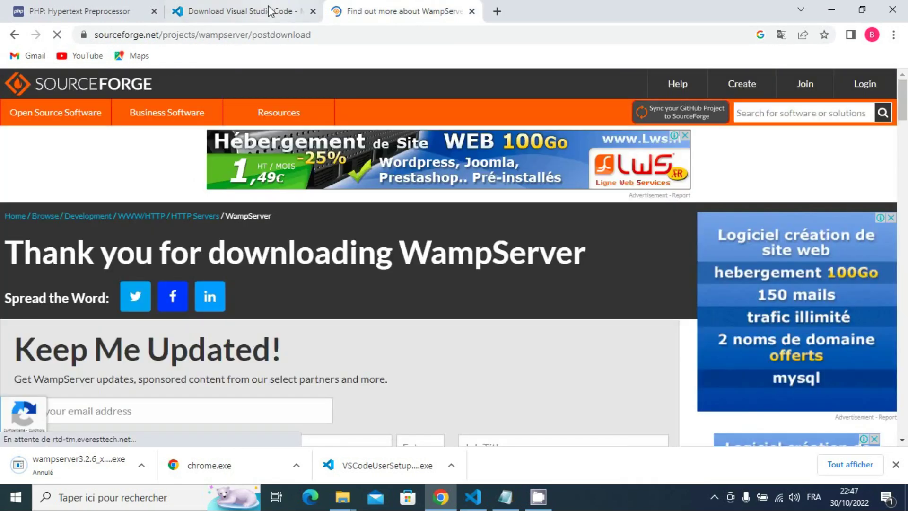
pyautogui.click(268, 10)
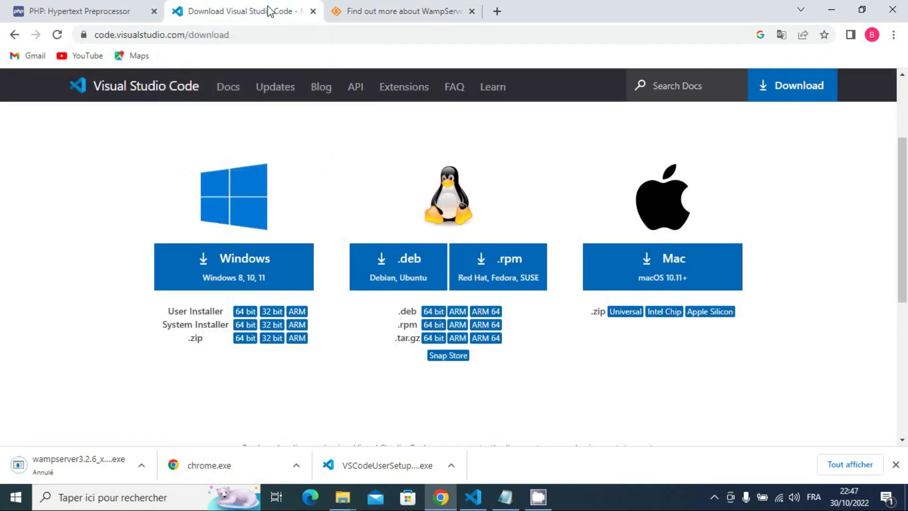
pyautogui.click(377, 5)
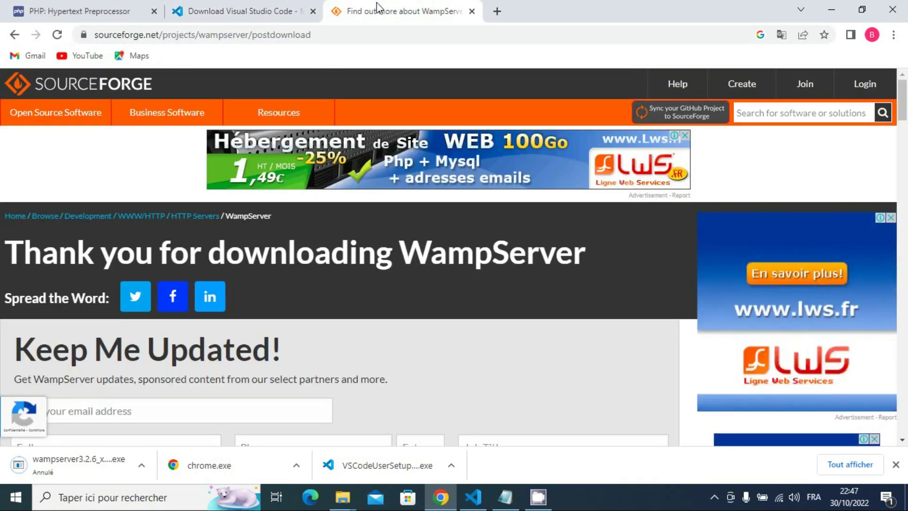
pyautogui.click(80, 10)
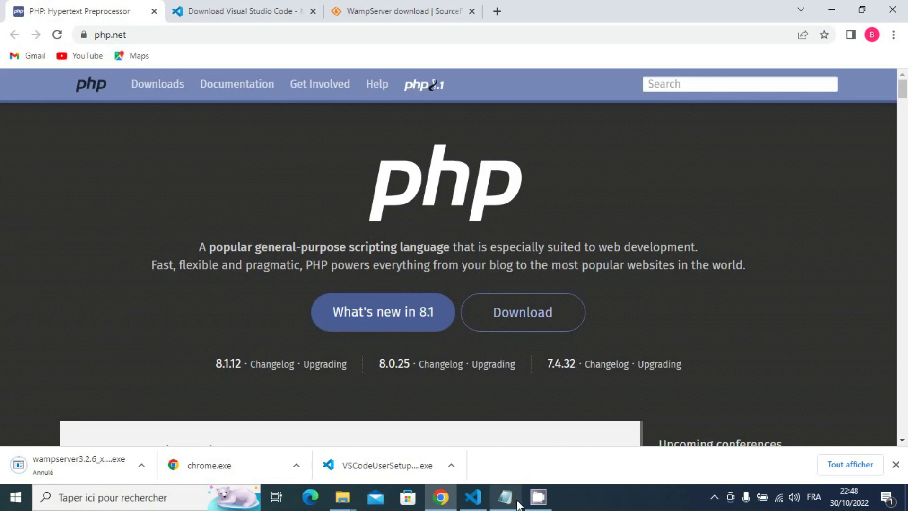
# Switch to Visual Studio Code and replace all the text in intro.txt with "WAMP : Windows Apache Mysql PPHP".
pyautogui.click(482, 501)
pyautogui.click(388, 215)
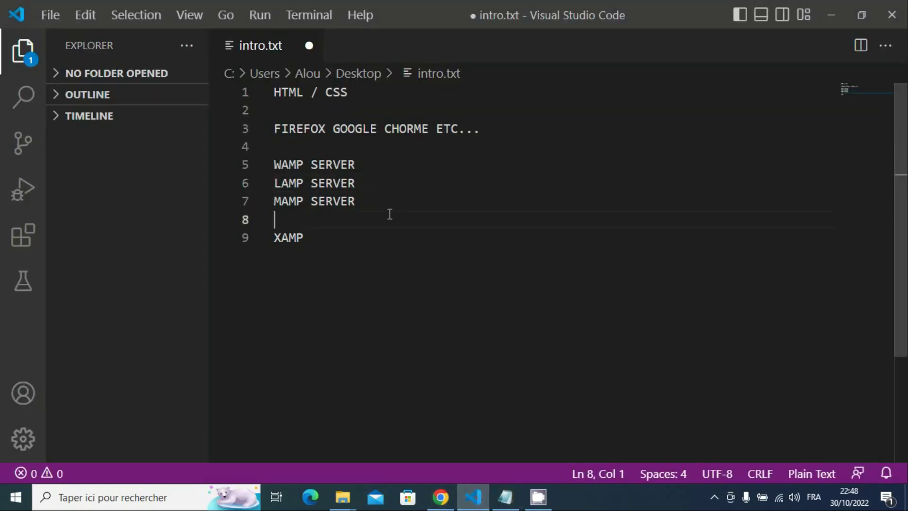
pyautogui.hotkey('ctrl', 'a')
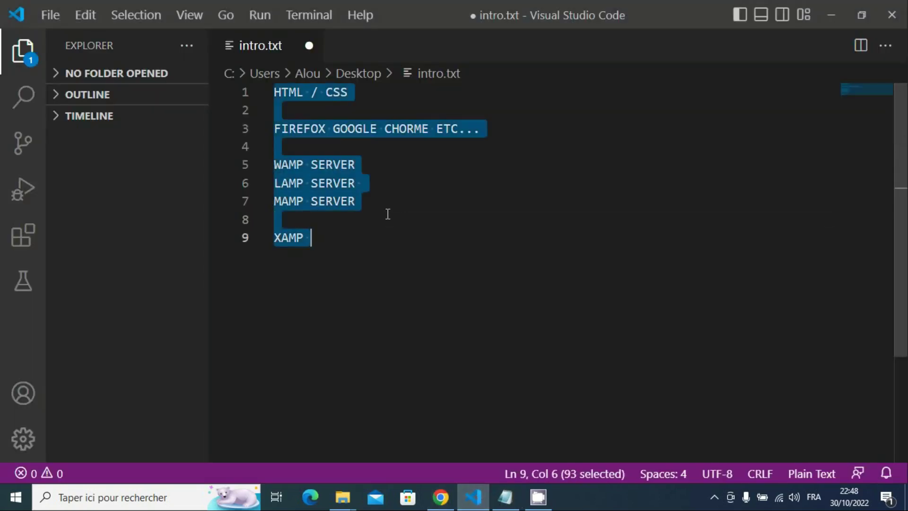
pyautogui.write('W')
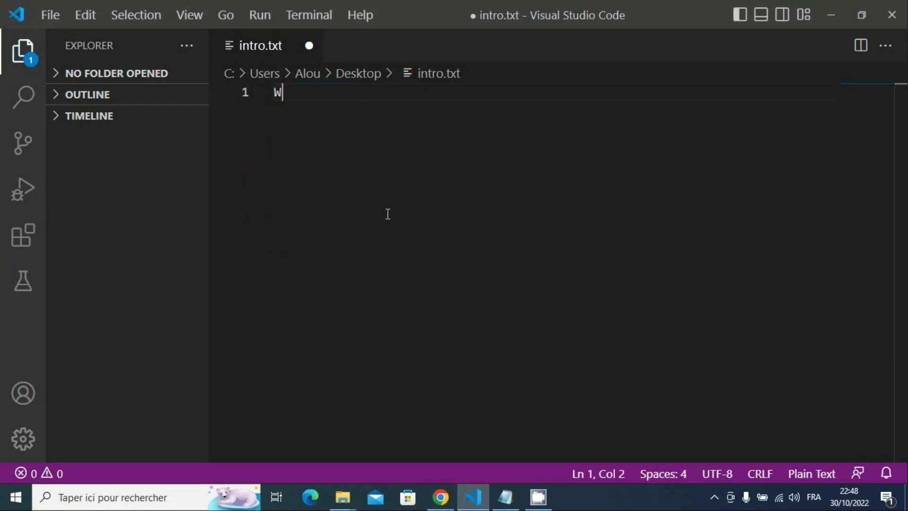
pyautogui.write('AMP : Win')
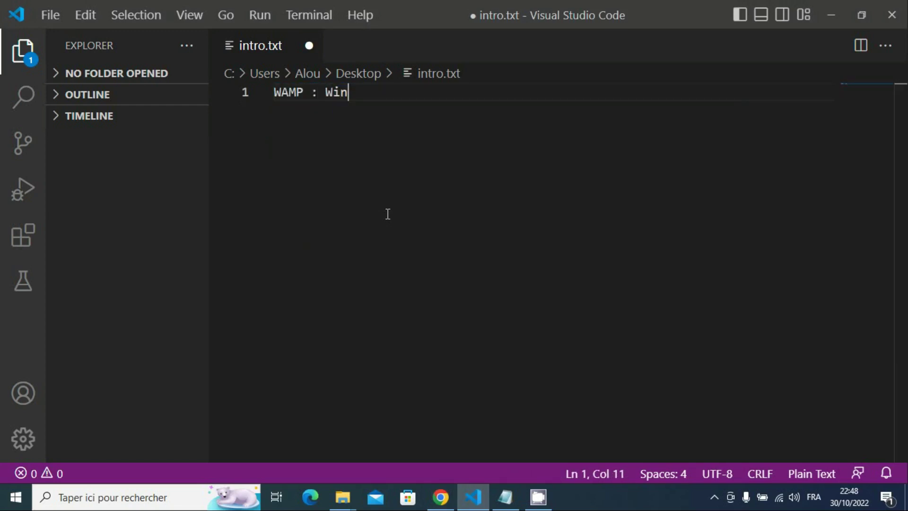
pyautogui.write('dows Apache ')
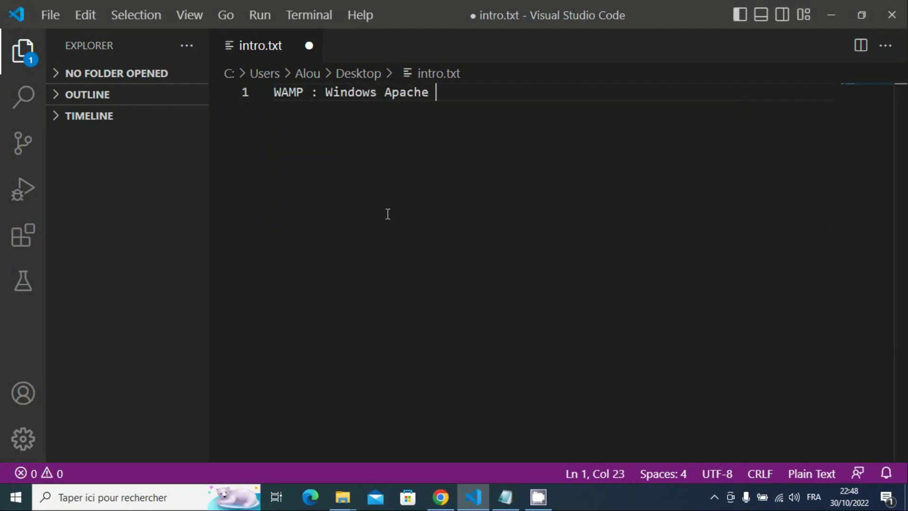
pyautogui.write('Mysql PPHP')
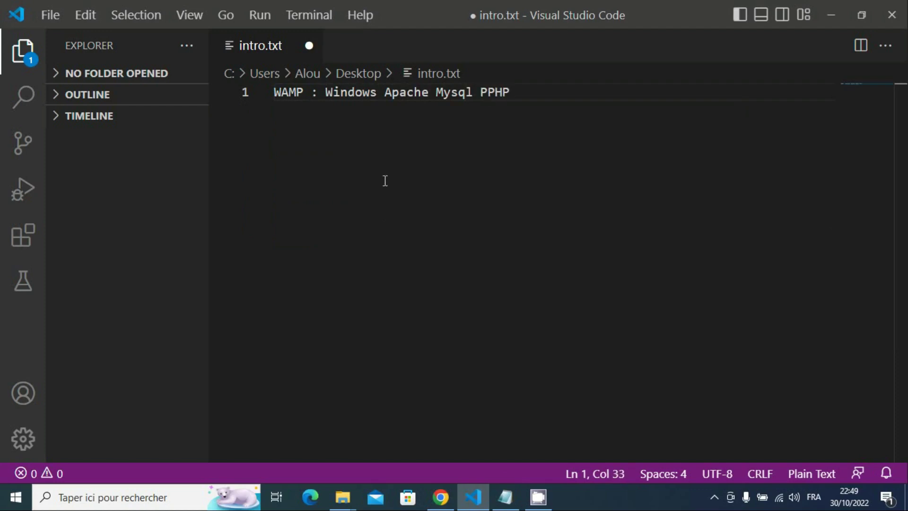
# Correct the misspelled "PPHP" to "PHP" at the end of the WAMP line in intro.txt.
pyautogui.click(407, 93)
pyautogui.click(495, 93)
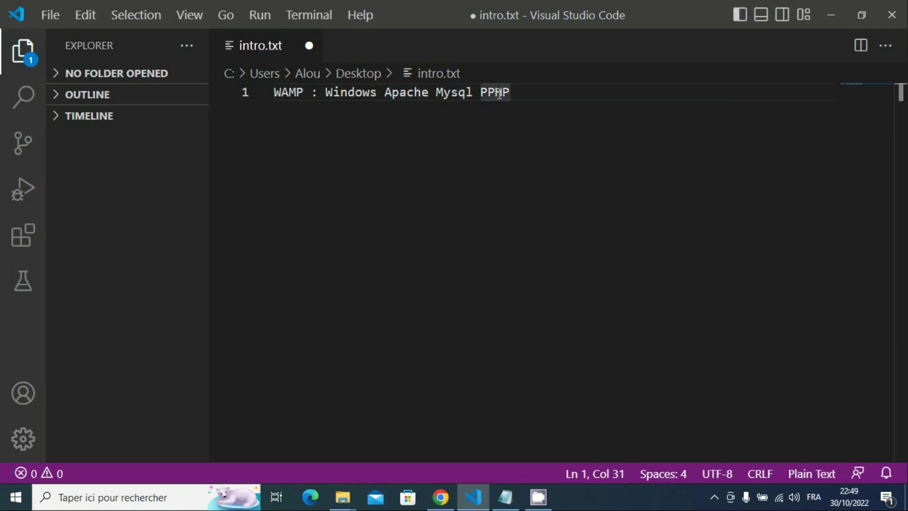
pyautogui.click(414, 93)
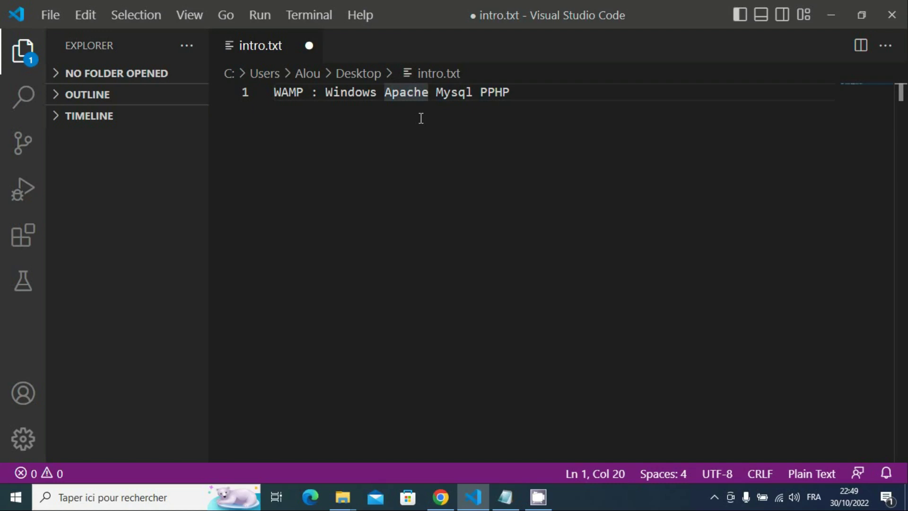
pyautogui.press('Right')
pyautogui.press('Right')
pyautogui.press('Right')
pyautogui.press('Right')
pyautogui.press('Right')
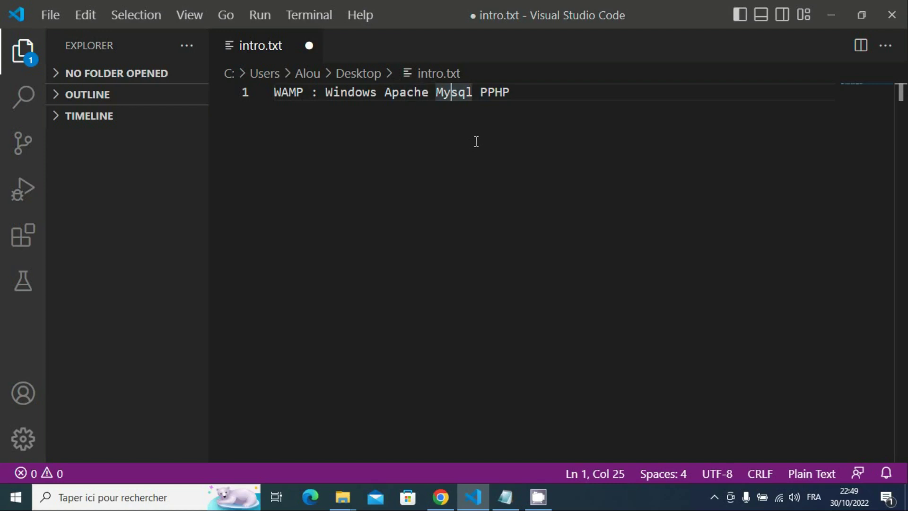
pyautogui.click(498, 117)
pyautogui.press('BackSpace')
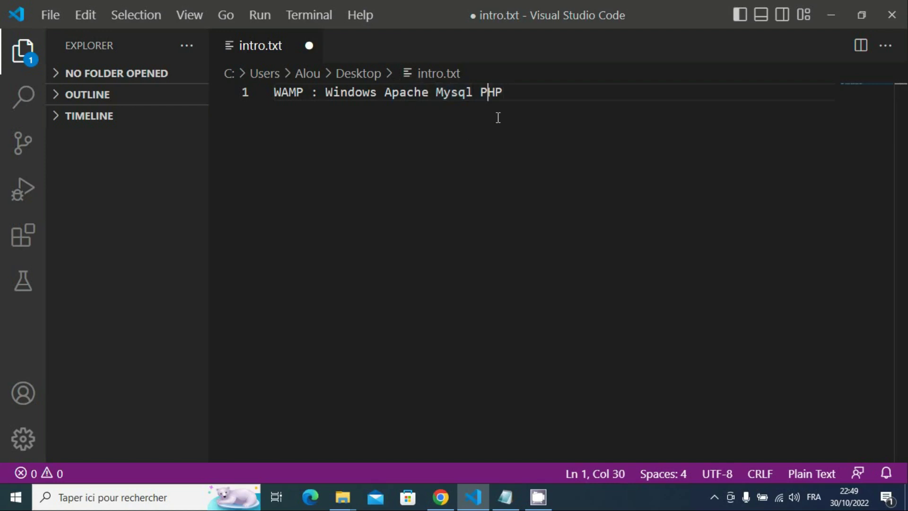
pyautogui.click(506, 93)
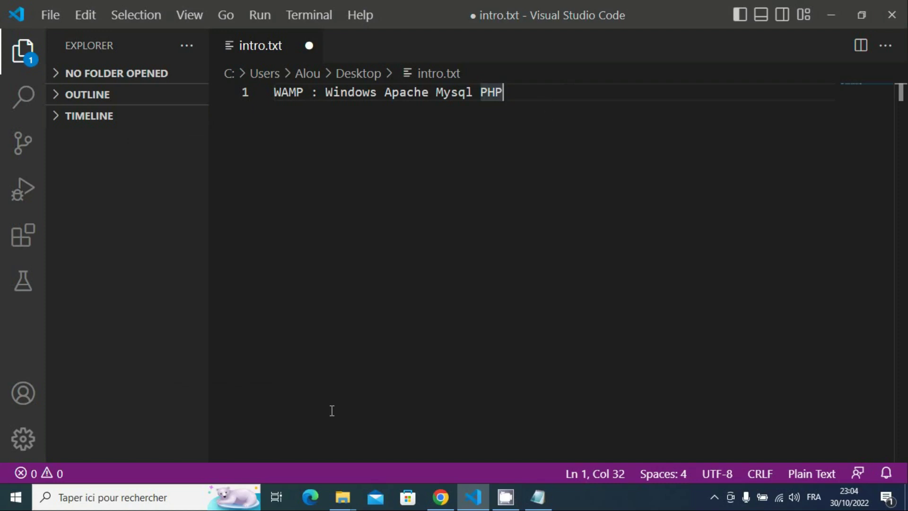
# Search Windows for "wamp" and launch Wampserver64.
pyautogui.click(162, 498)
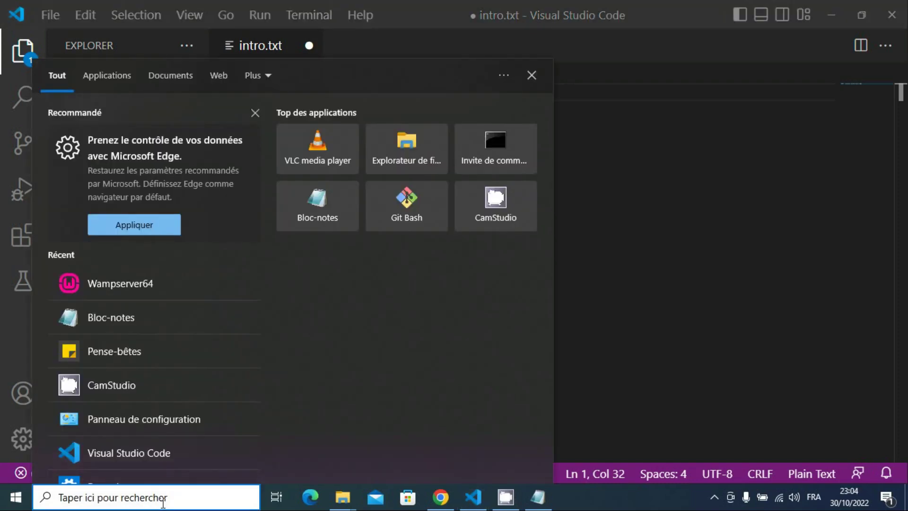
pyautogui.write('wamp')
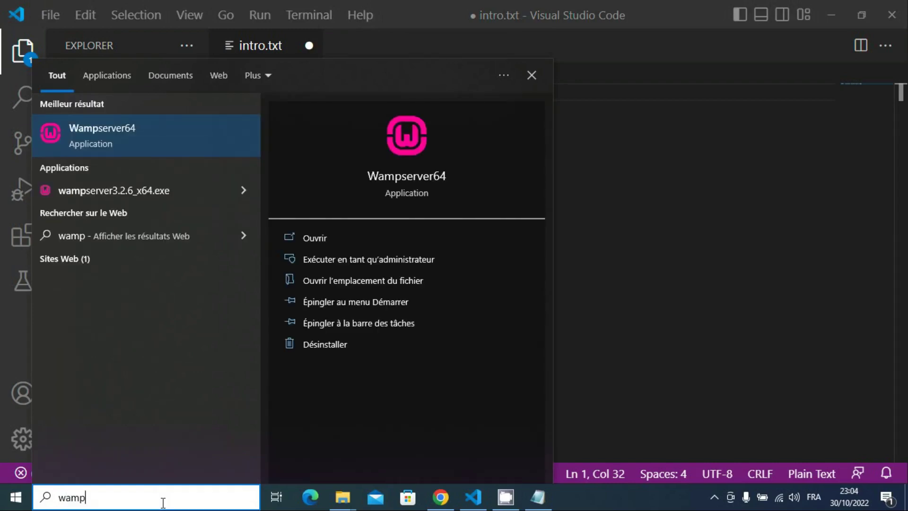
pyautogui.press('Return')
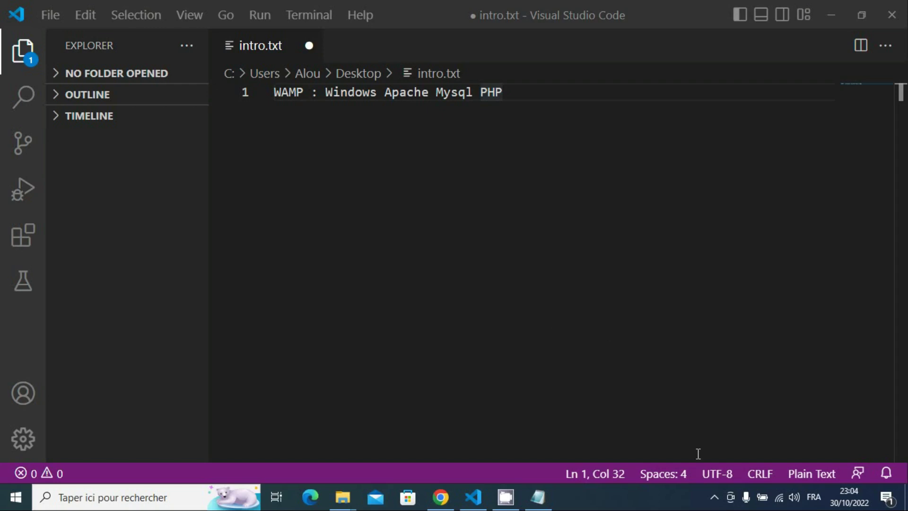
# Open Localhost from the running Wampserver's menu and examine the server configuration, tools, projects and aliases on its home page.
pyautogui.click(714, 498)
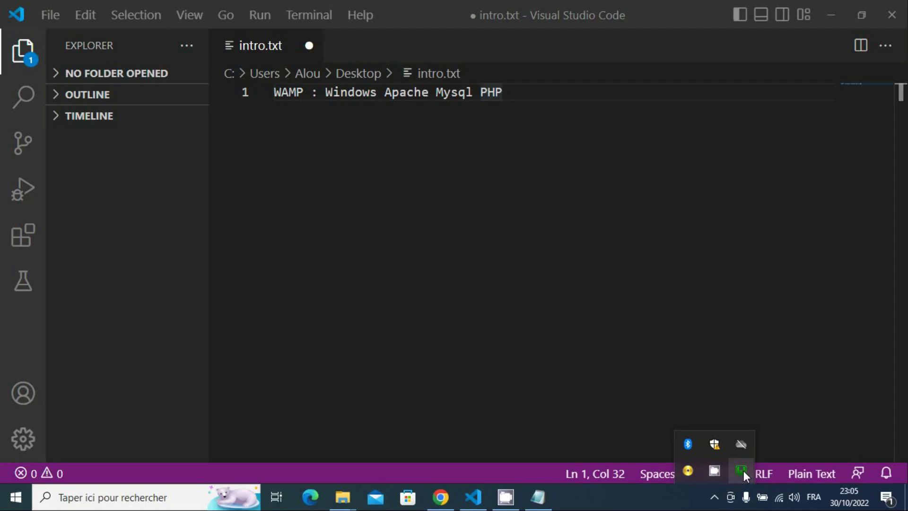
pyautogui.click(742, 470)
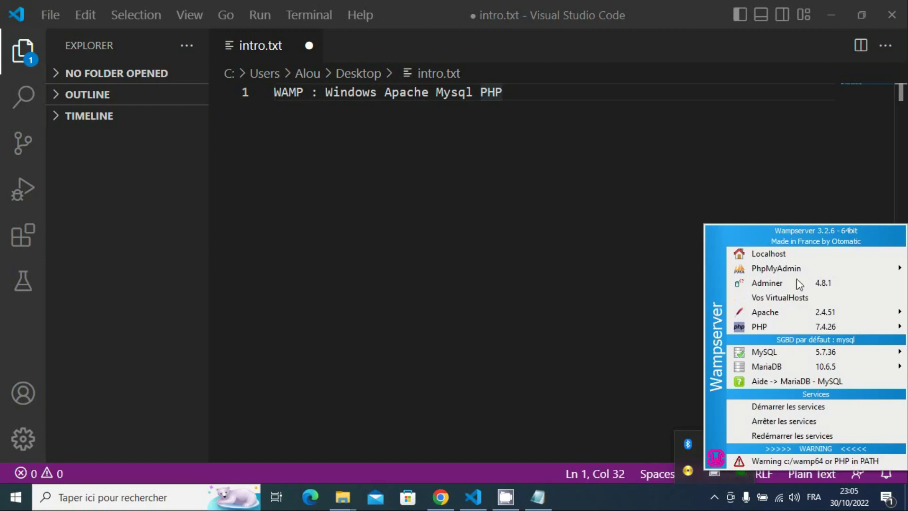
pyautogui.click(764, 254)
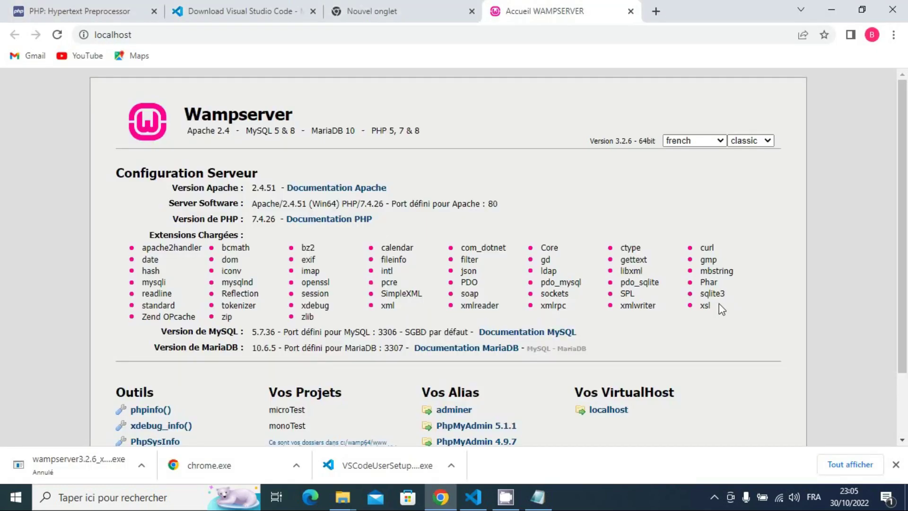
pyautogui.scroll(-2, 563, 269)
pyautogui.scroll(2, 565, 272)
pyautogui.scroll(-2, 565, 271)
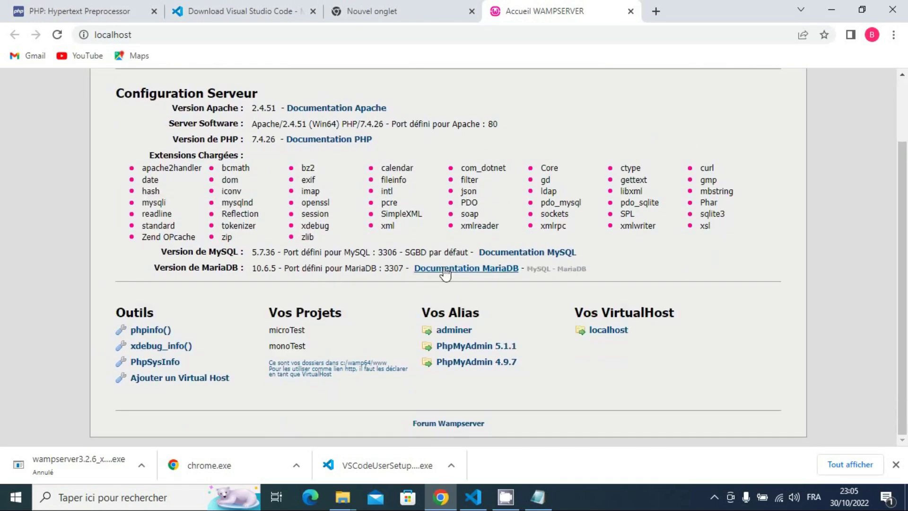
pyautogui.scroll(2, 466, 268)
# Load the Wampserver home page in a new browser tab using the address localhost.
pyautogui.click(656, 11)
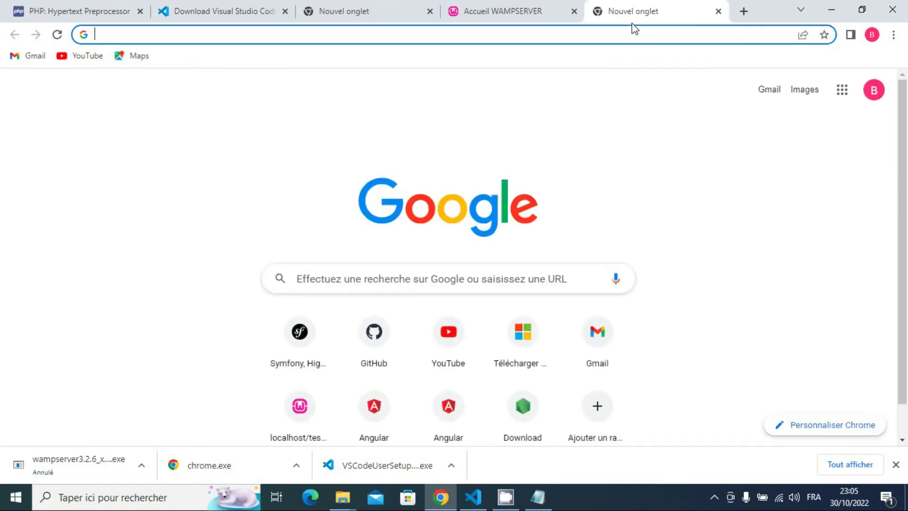
pyautogui.write('loca')
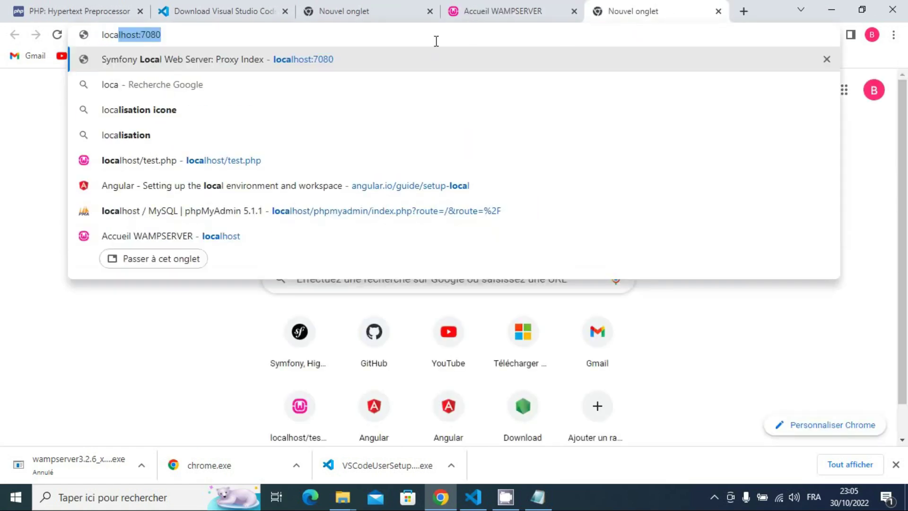
pyautogui.press('End')
pyautogui.press('BackSpace')
pyautogui.press('BackSpace')
pyautogui.press('BackSpace')
pyautogui.press('BackSpace')
pyautogui.press('BackSpace')
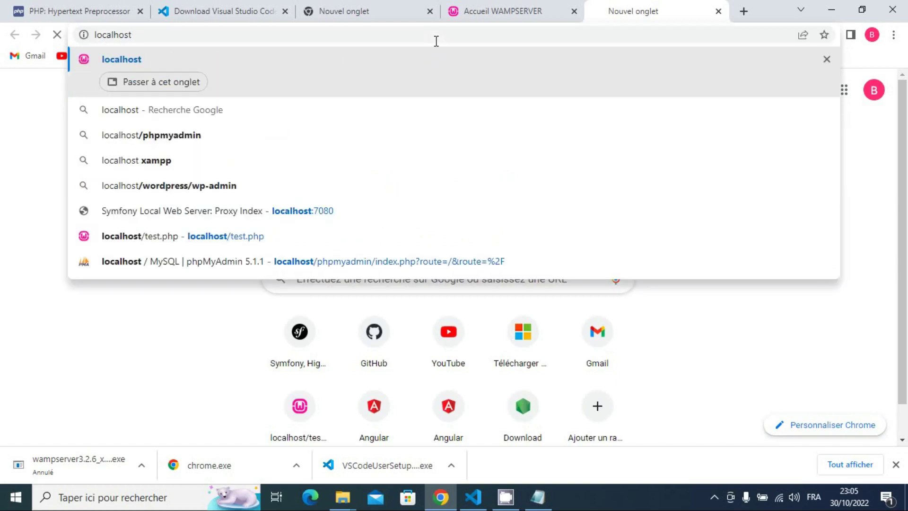
pyautogui.press('Return')
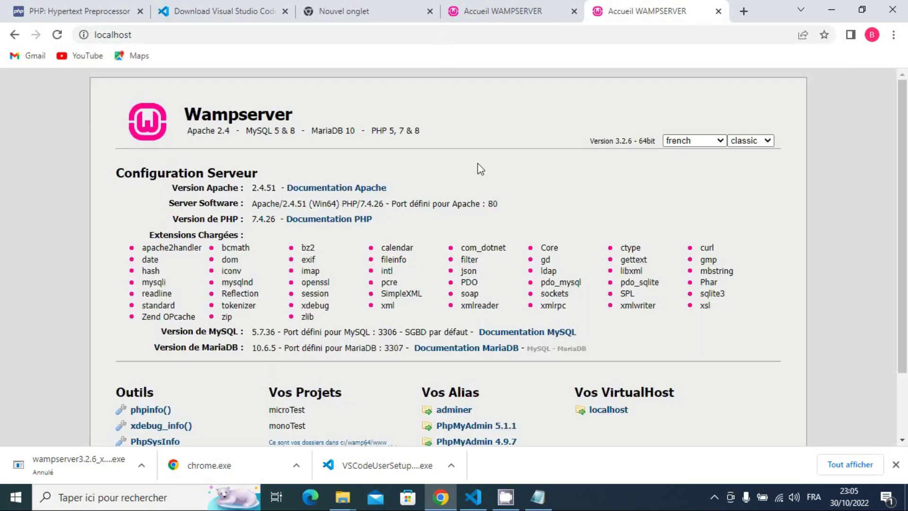
# Load the Wampserver home page in the same tab using the IP address 127.0.0.1.
pyautogui.click(281, 32)
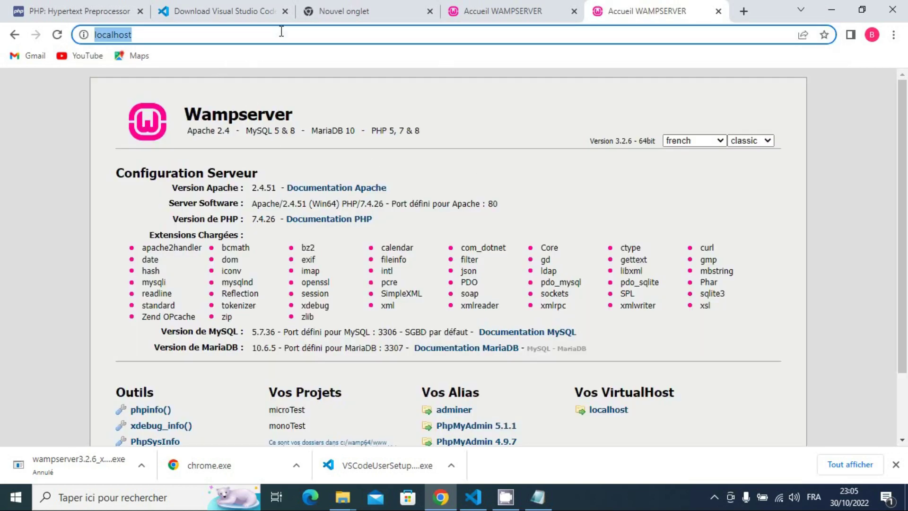
pyautogui.write('1')
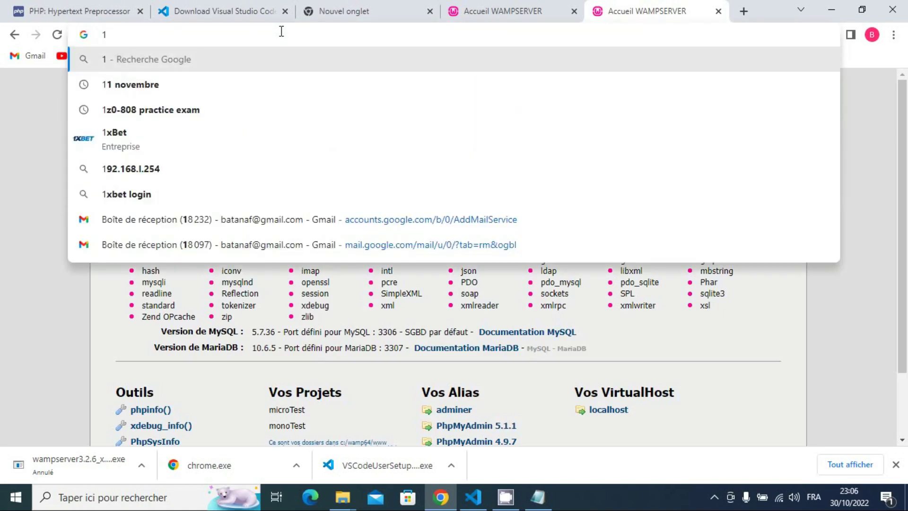
pyautogui.write('27')
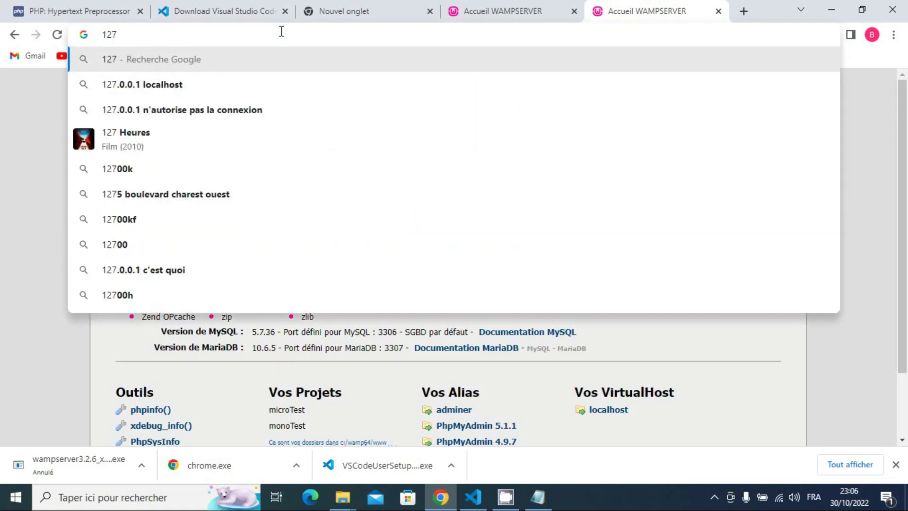
pyautogui.write('.0.')
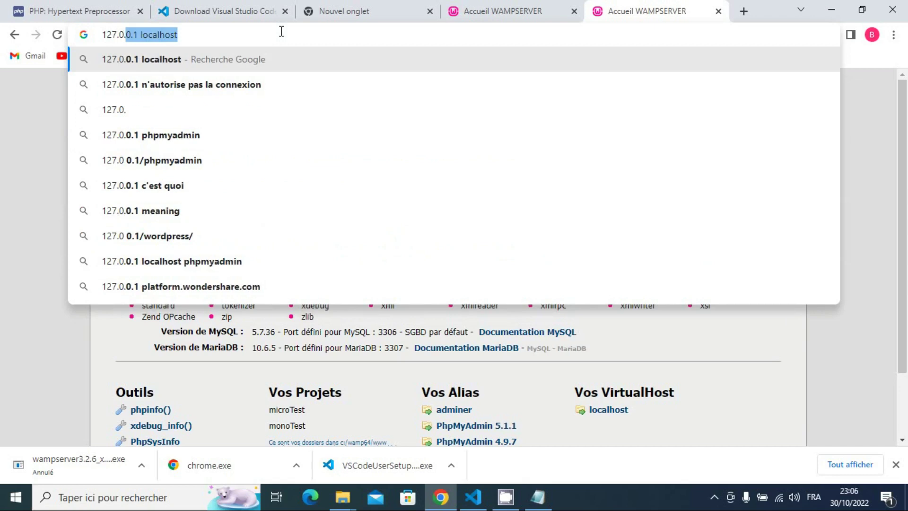
pyautogui.write('0.1')
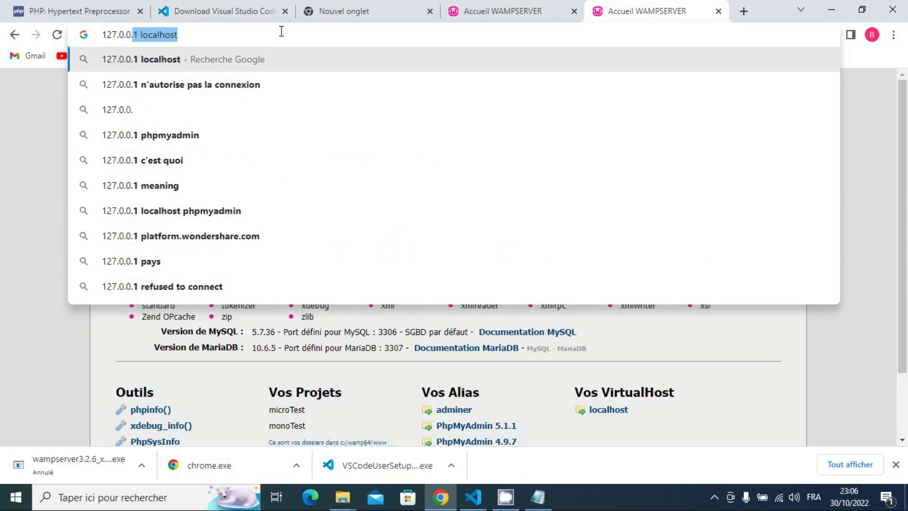
pyautogui.press('Return')
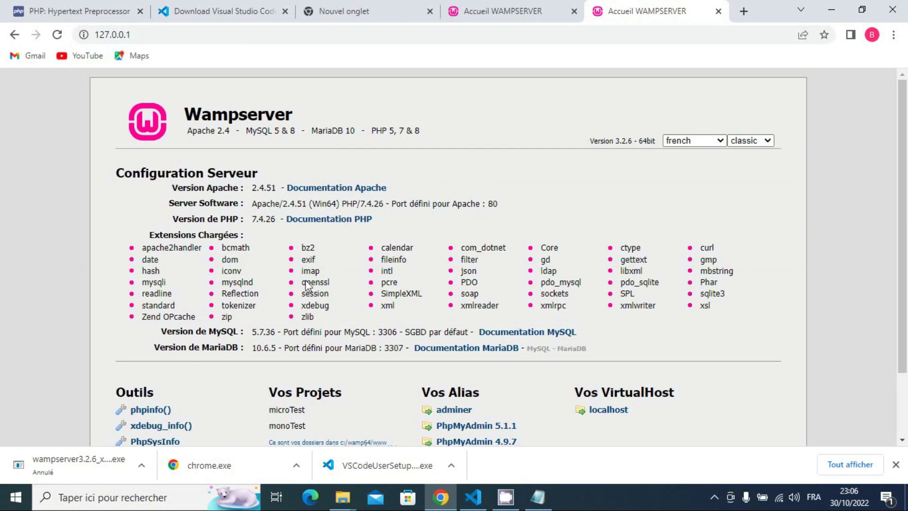
# Look over the Wampserver home page and open phpinfo() from its Outils section.
pyautogui.scroll(-3, 326, 289)
pyautogui.scroll(3, 333, 297)
pyautogui.scroll(-2, 454, 290)
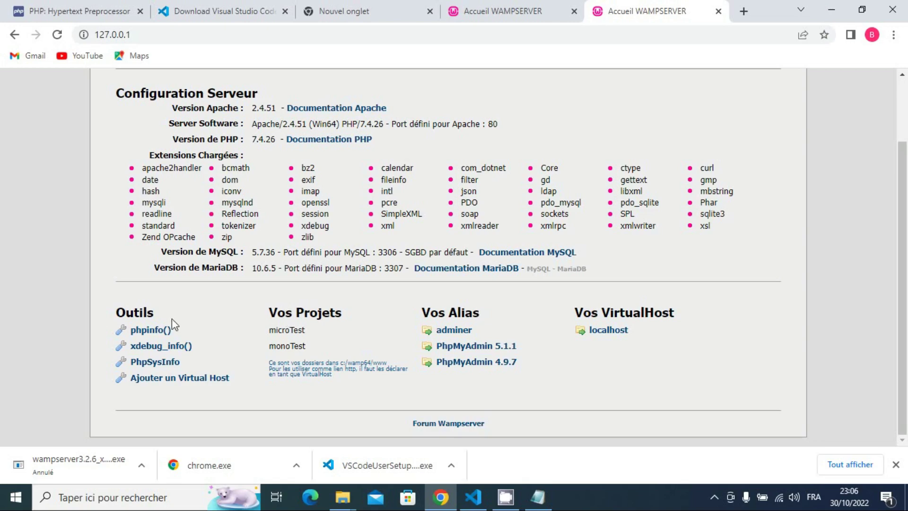
pyautogui.click(153, 333)
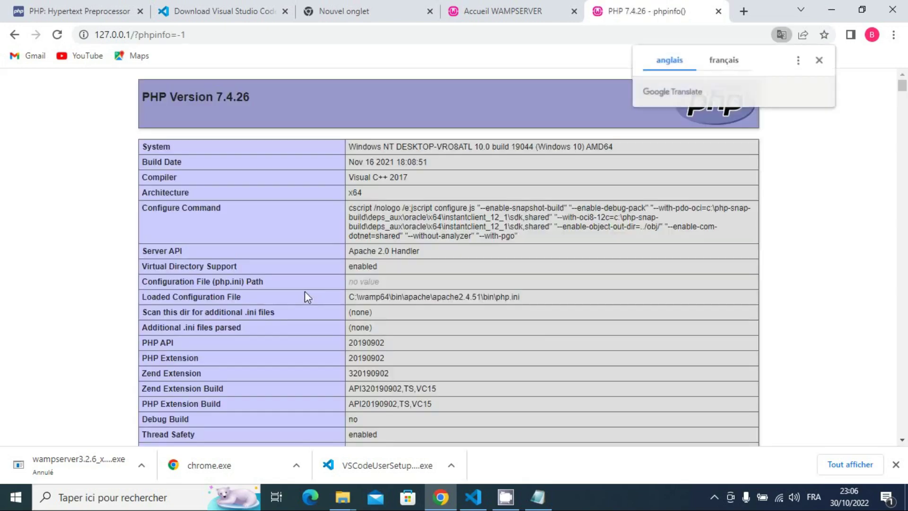
# Look through the PHP configuration details on the phpinfo() page.
pyautogui.scroll(-10, 304, 293)
pyautogui.scroll(10, 305, 292)
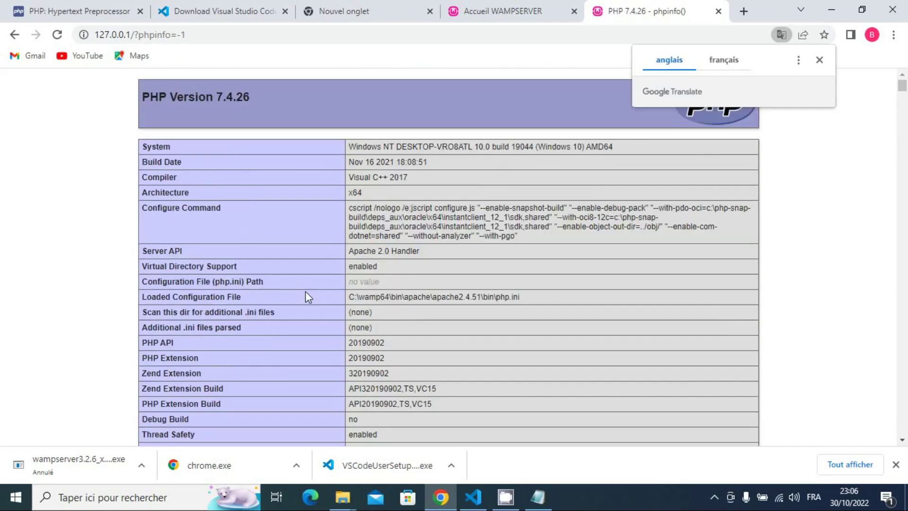
pyautogui.scroll(-7, 308, 297)
pyautogui.scroll(7, 305, 297)
# Open phpMyAdmin 5.1.1 from the running Wampserver's menu and compare its home page with the phpinfo() page.
pyautogui.click(714, 497)
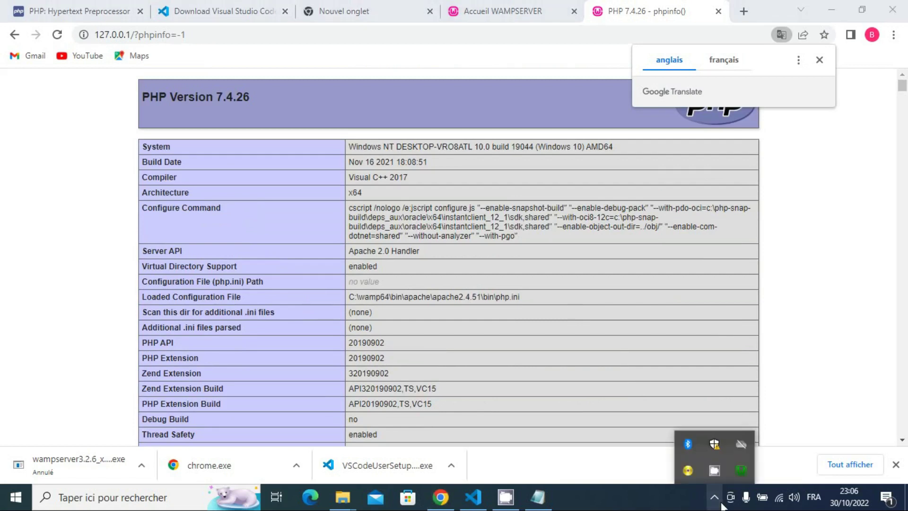
pyautogui.click(742, 468)
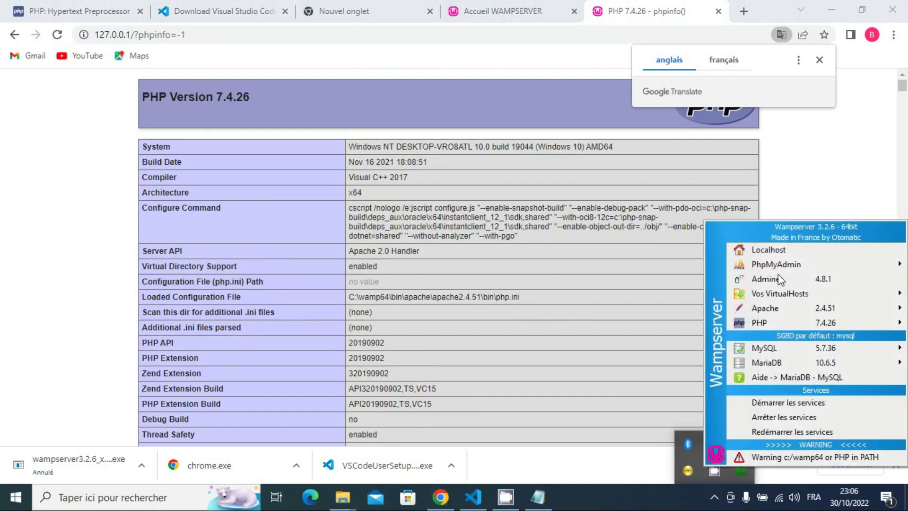
pyautogui.moveTo(780, 268)
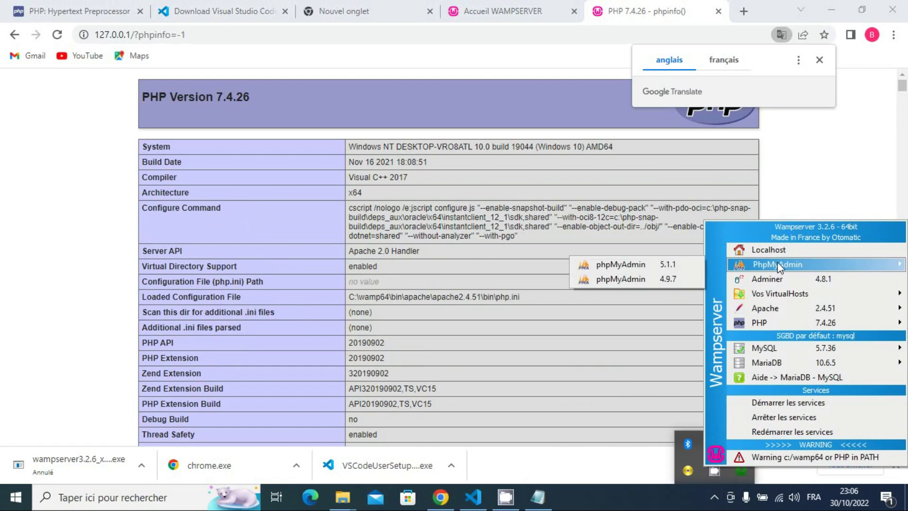
pyautogui.click(673, 265)
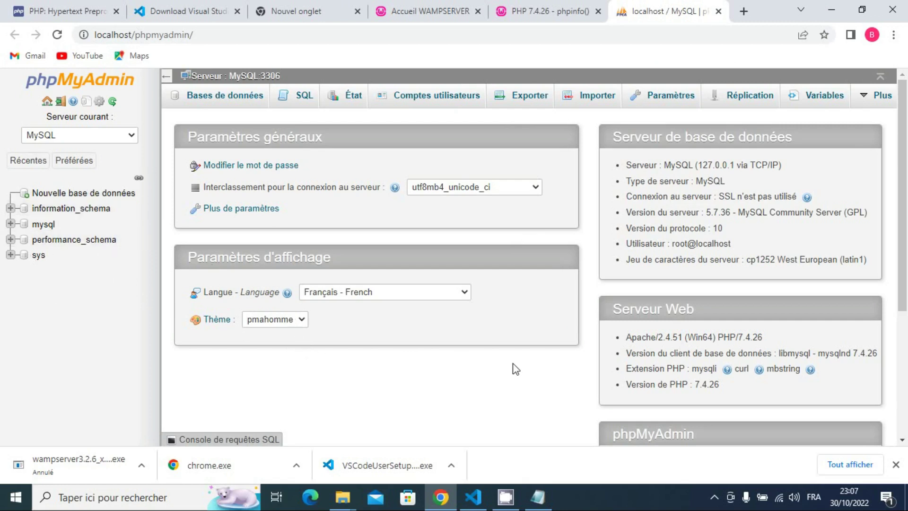
pyautogui.click(544, 10)
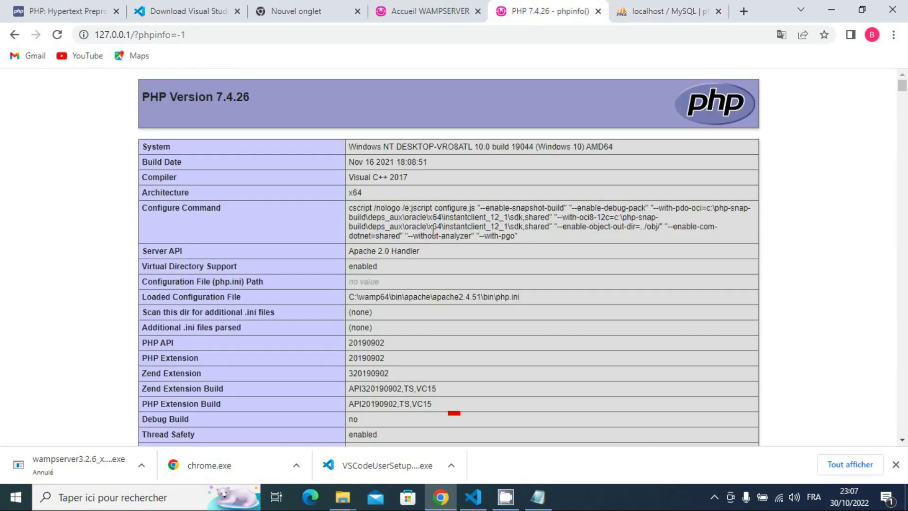
pyautogui.click(645, 7)
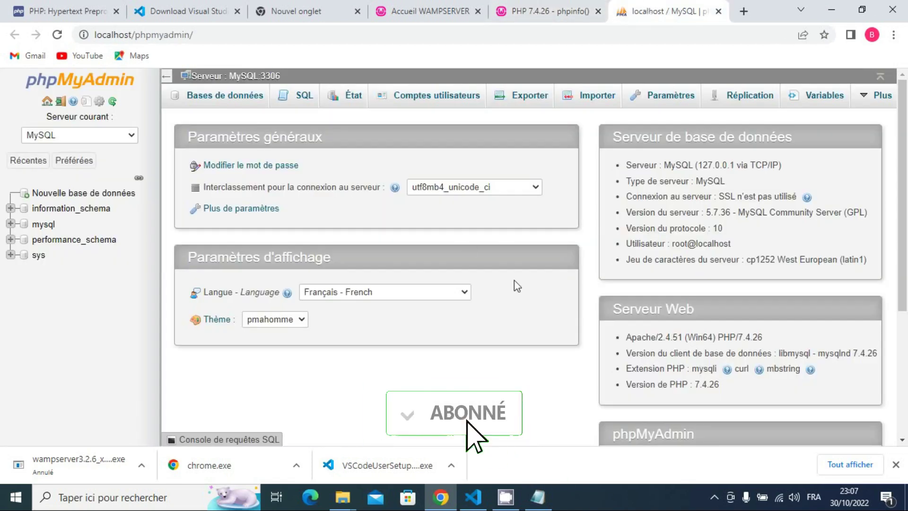